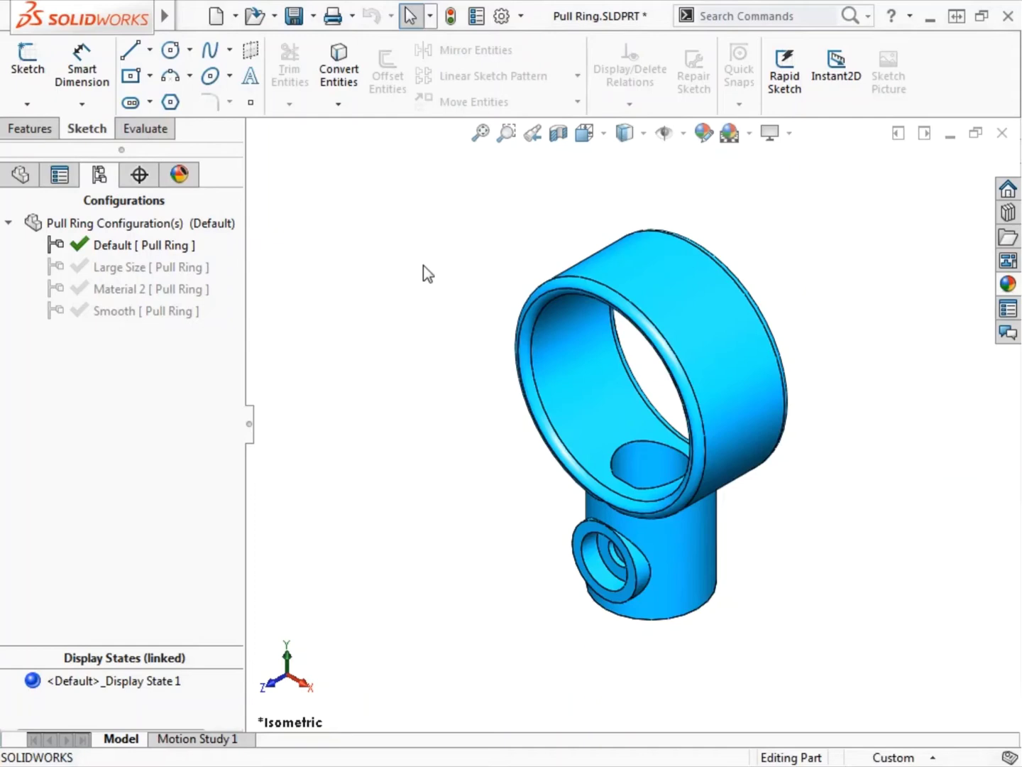
Step: Activate the Pull Ring's Large Size, Material 2 and Smooth configurations one after another to compare them
double_click(168, 271)
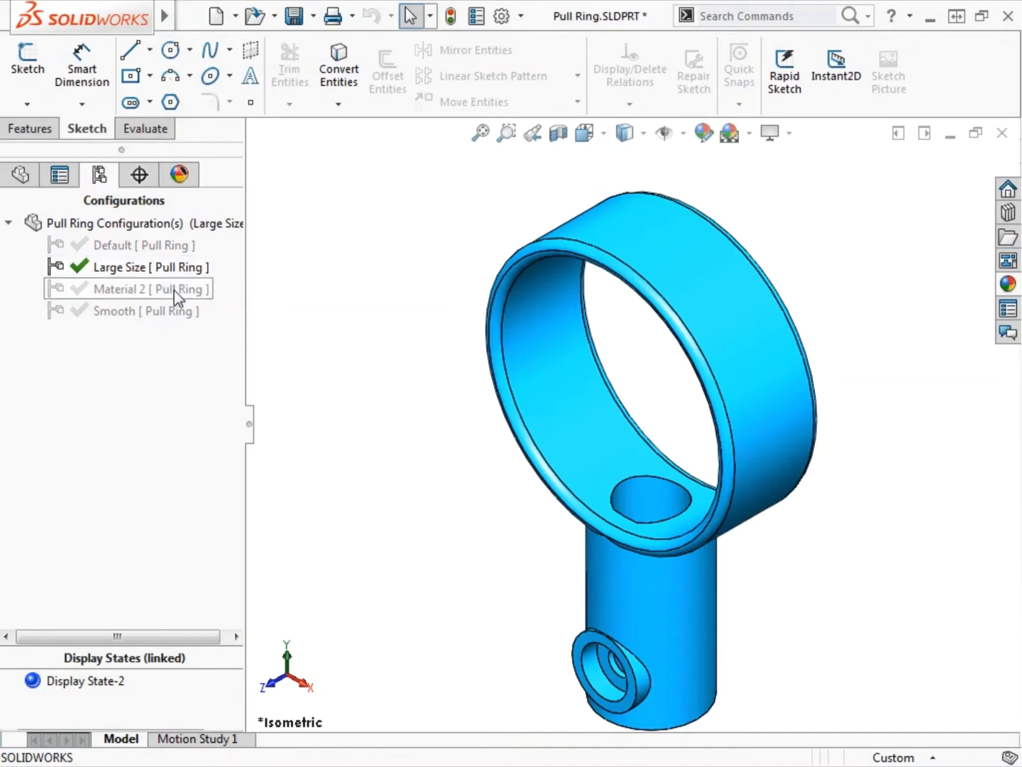
double_click(174, 291)
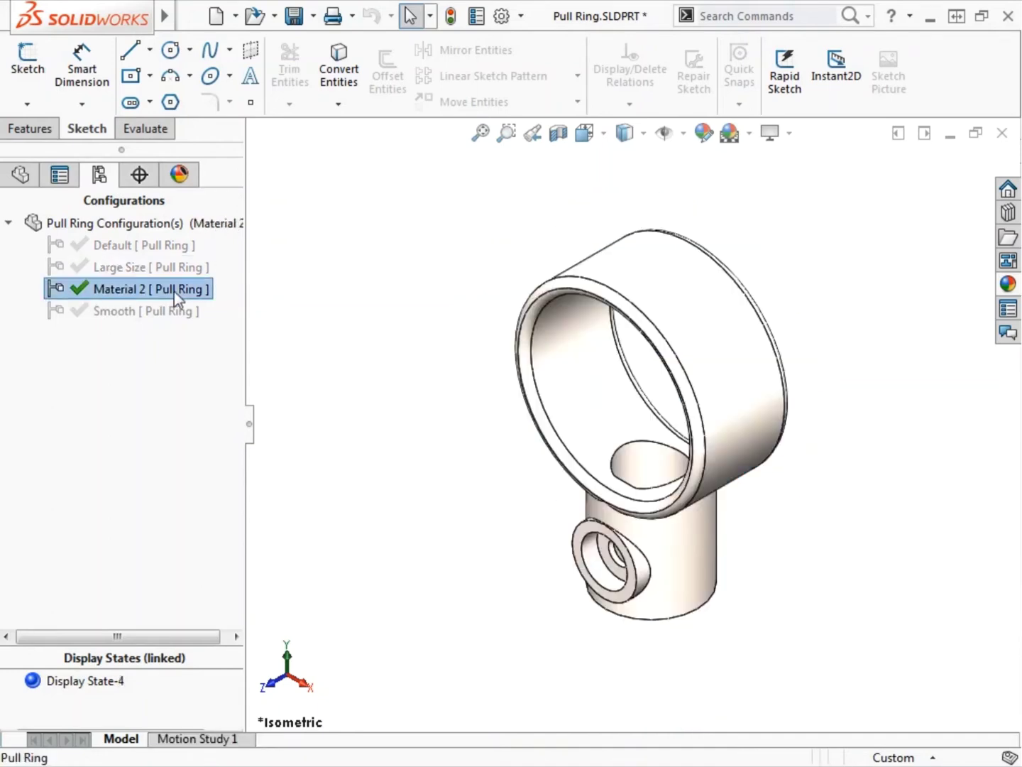
double_click(168, 318)
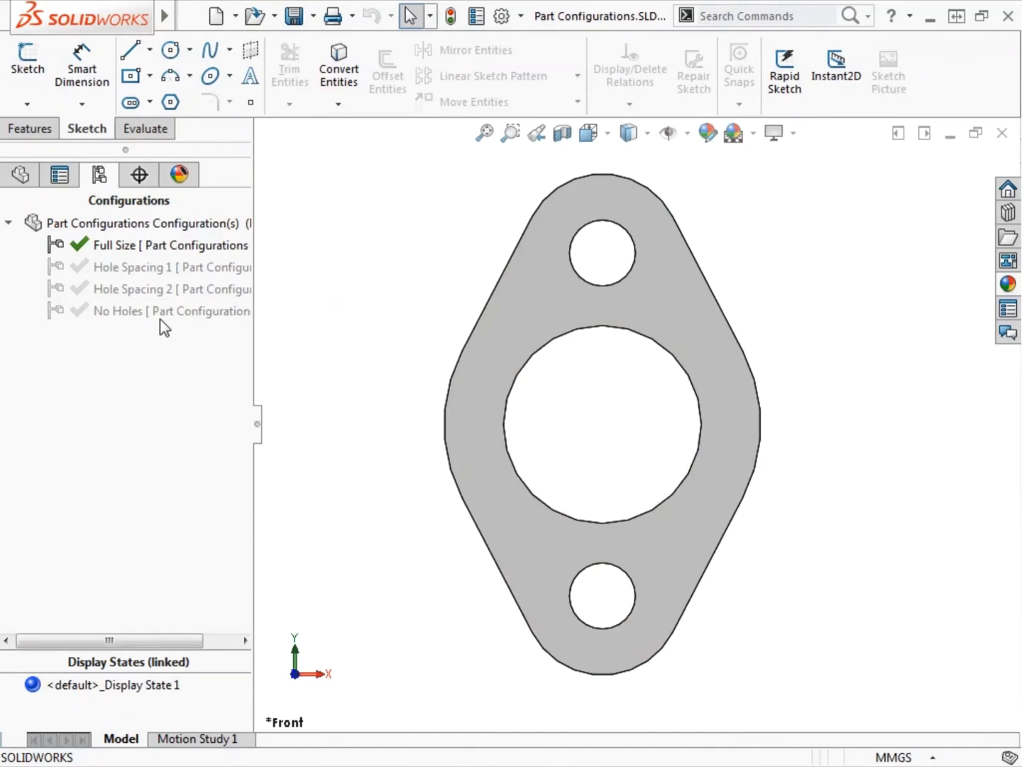
Step: Activate the flange plate's Hole Spacing 1, Hole Spacing 2 and No Holes configurations one after another to compare them
double_click(157, 269)
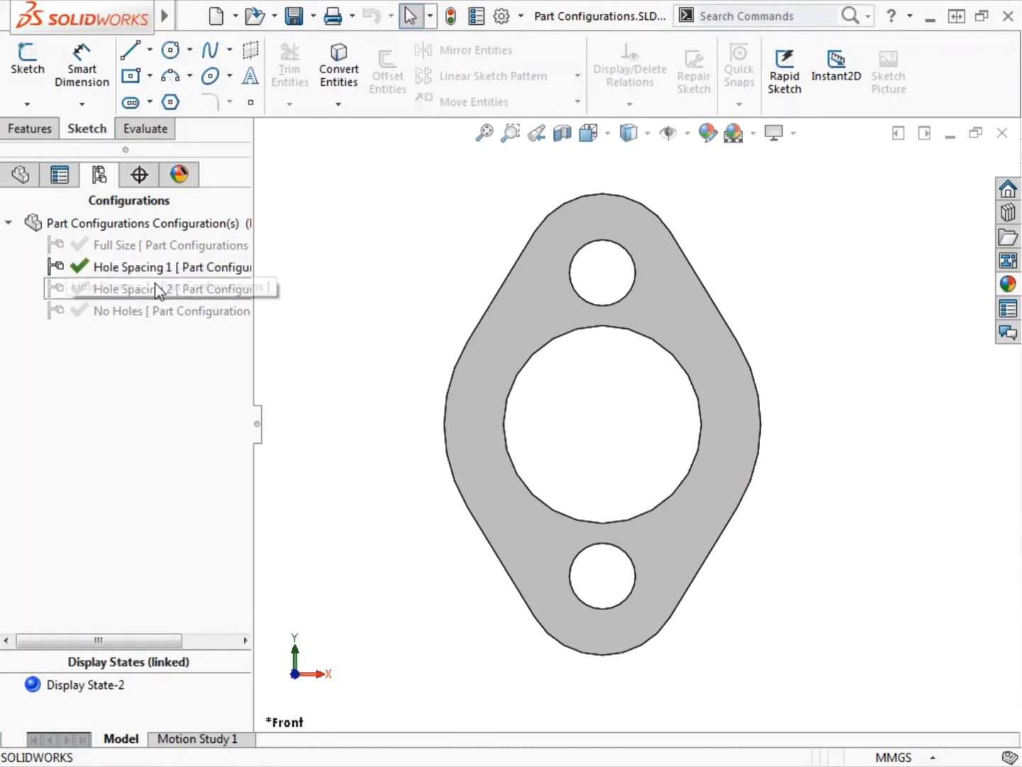
double_click(156, 288)
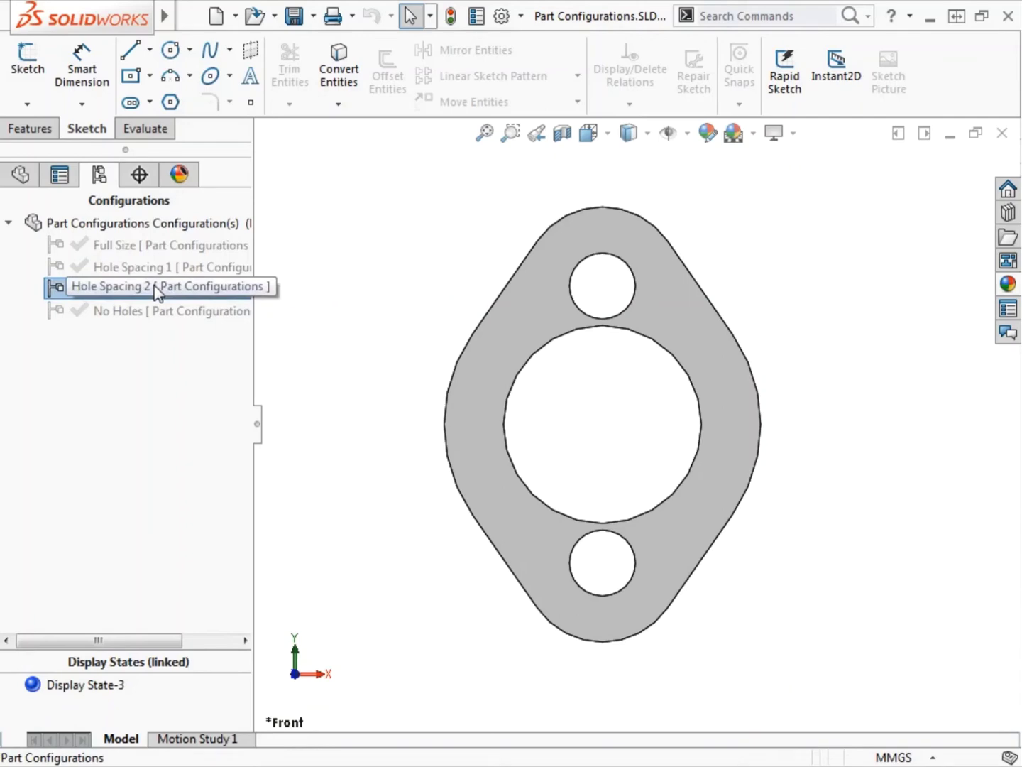
double_click(153, 313)
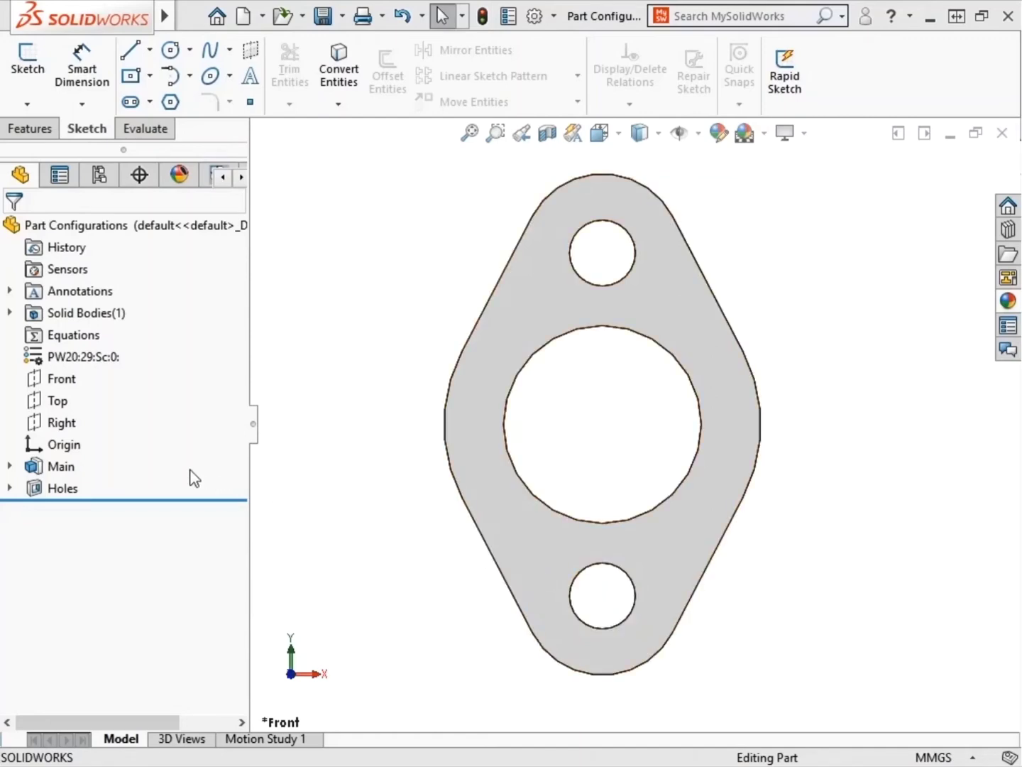
Step: View the feature tree and the configurations together in a split pane, and return to a single pane showing the configurations
left_click(99, 174)
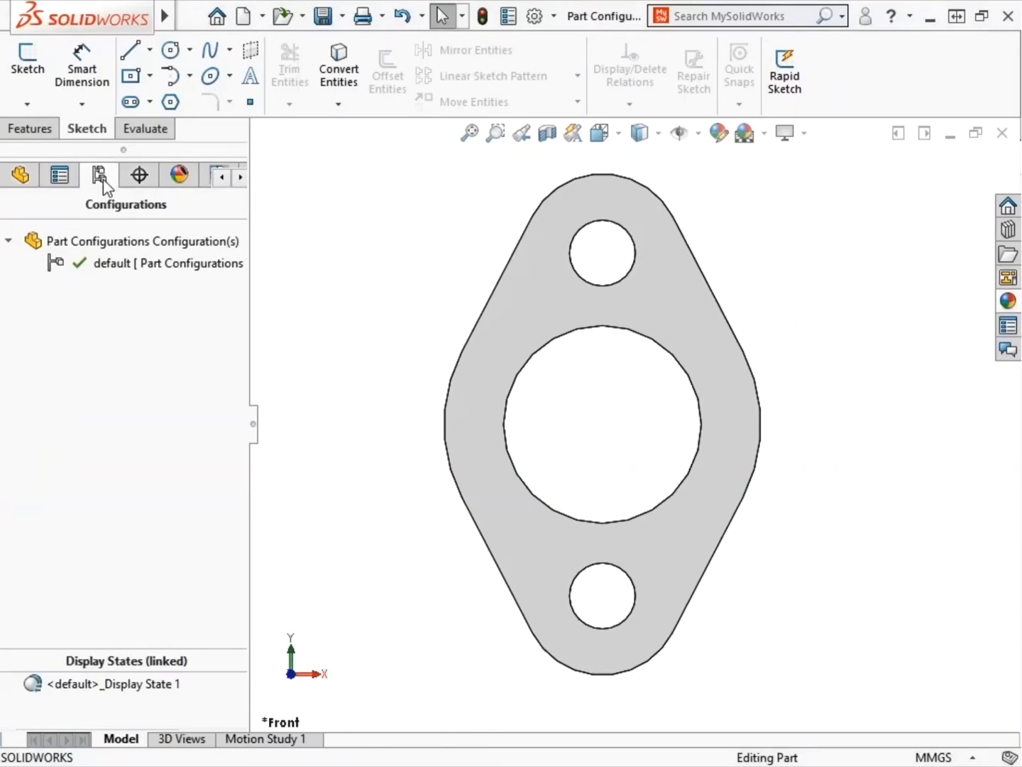
left_click(12, 176)
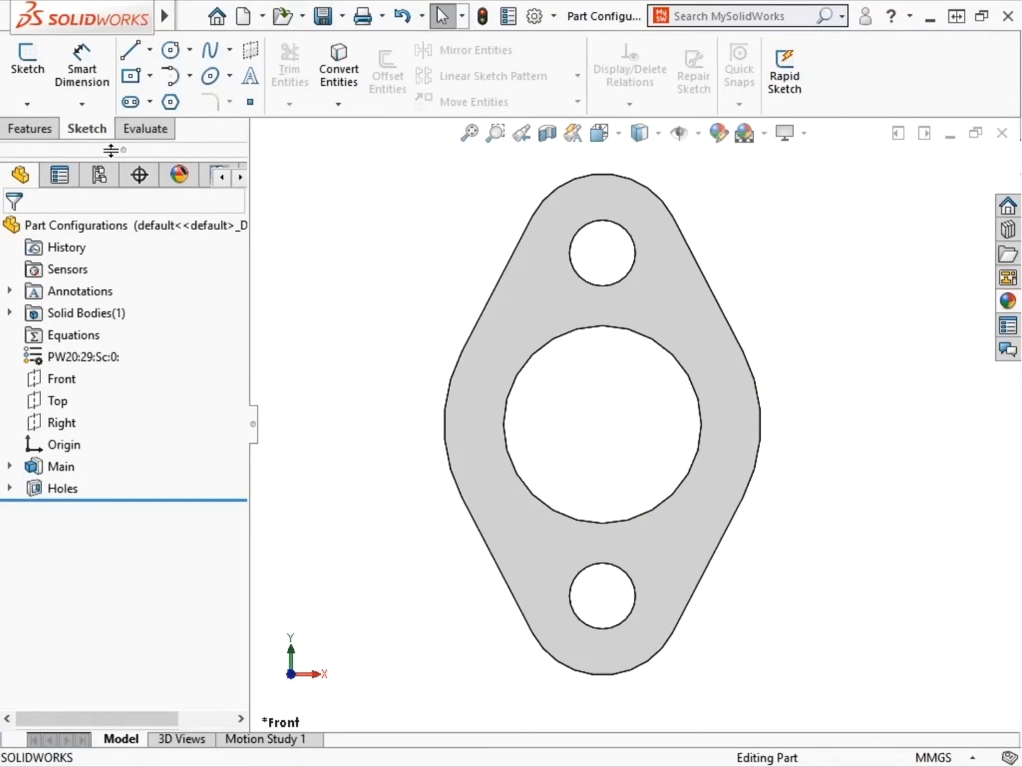
left_click_drag(111, 149, 118, 531)
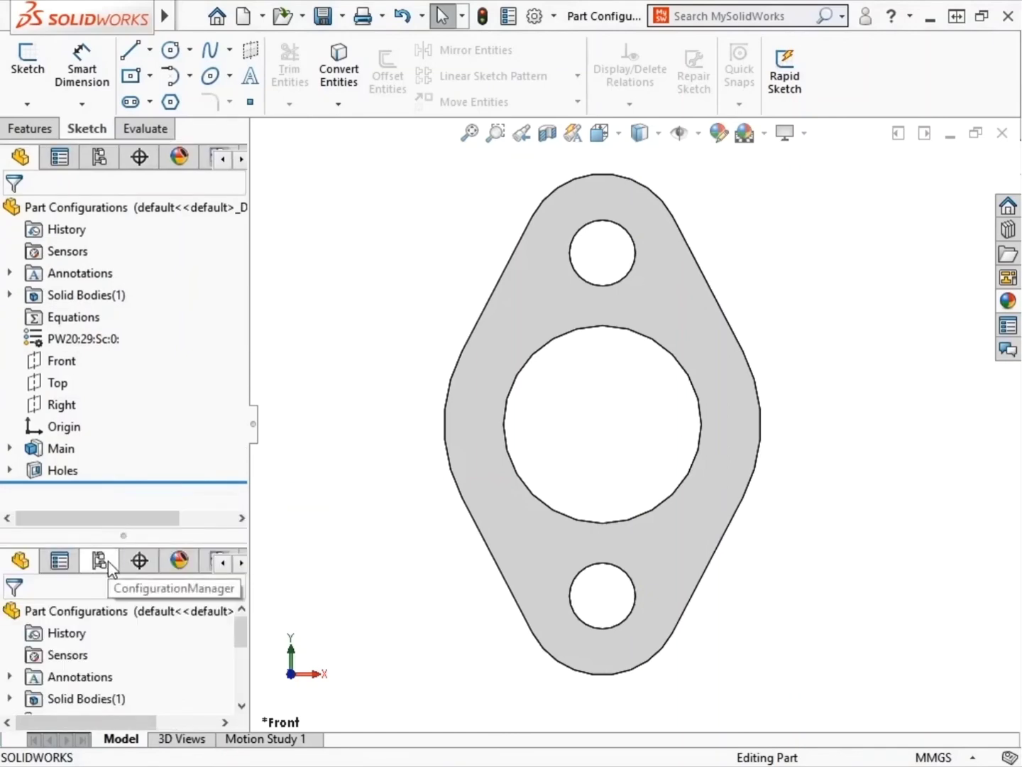
left_click(100, 561)
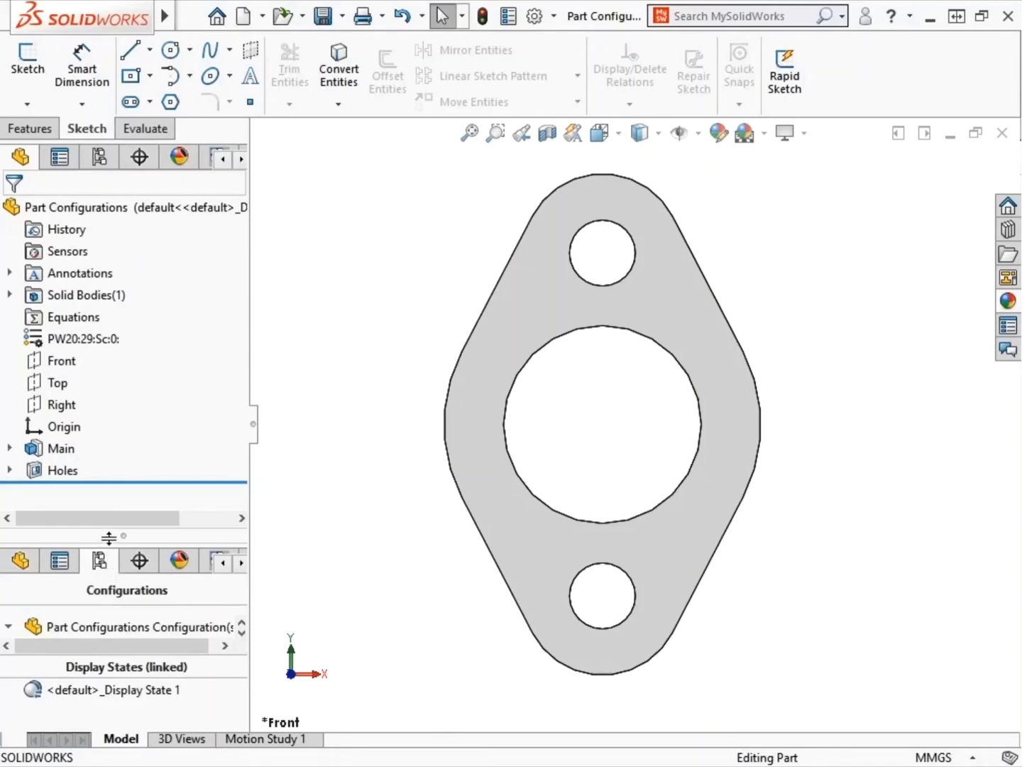
left_click_drag(106, 532, 118, 144)
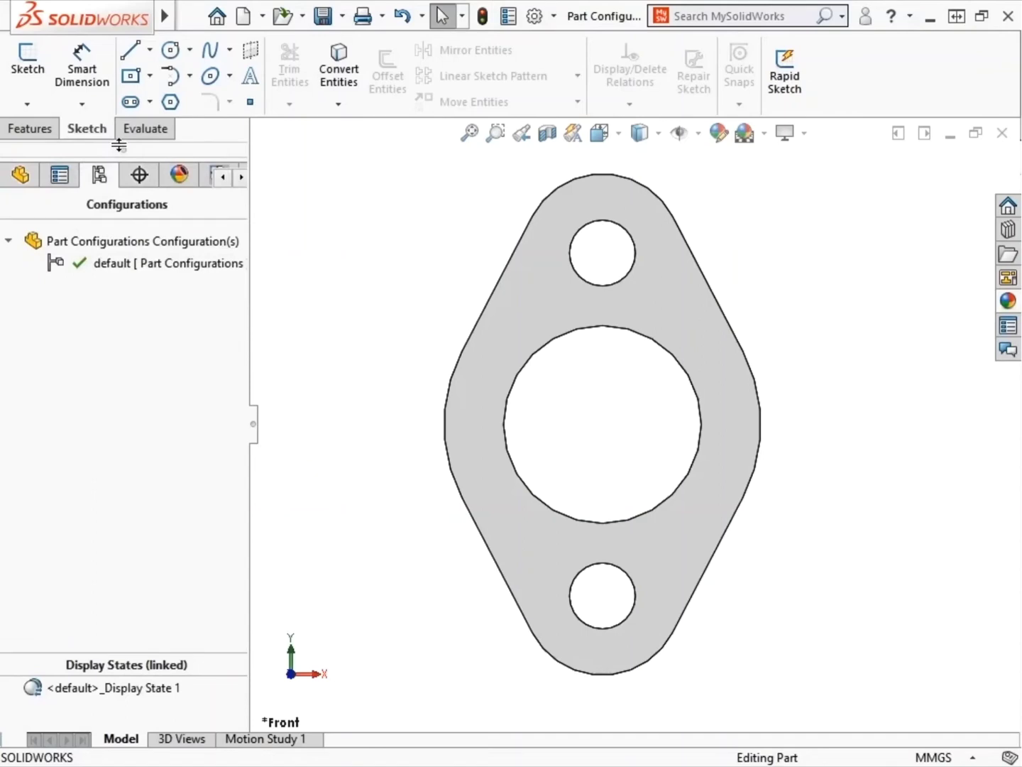
Step: Add a new configuration named Hole Spacing 1 to the part
right_click(99, 246)
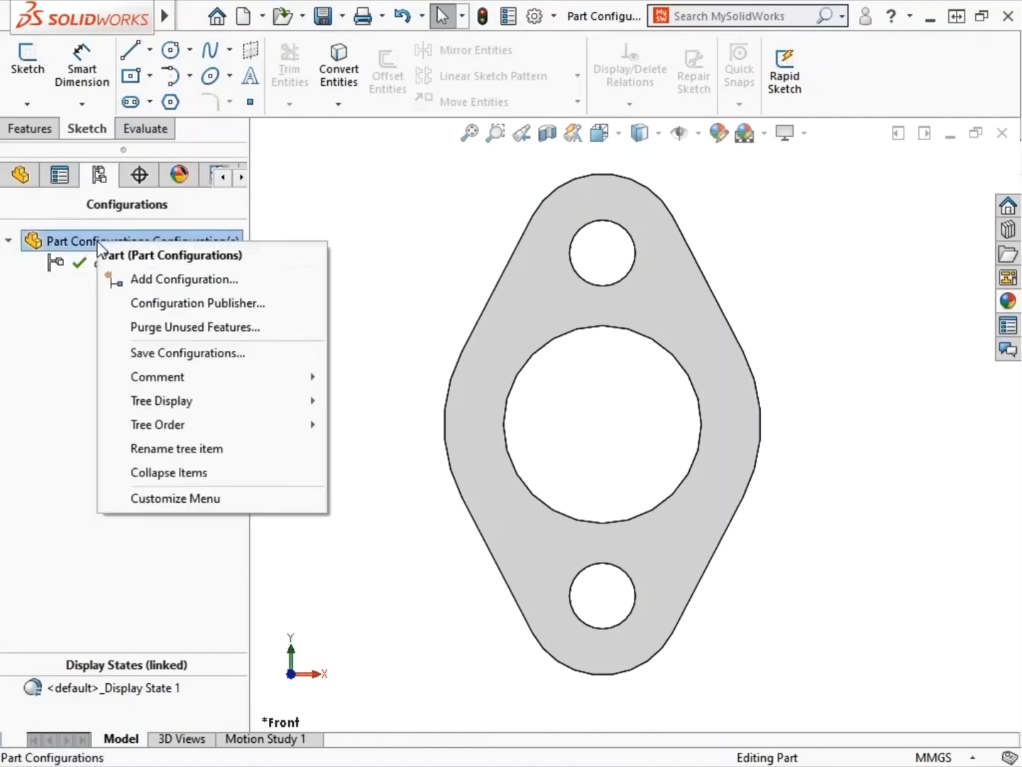
left_click(124, 282)
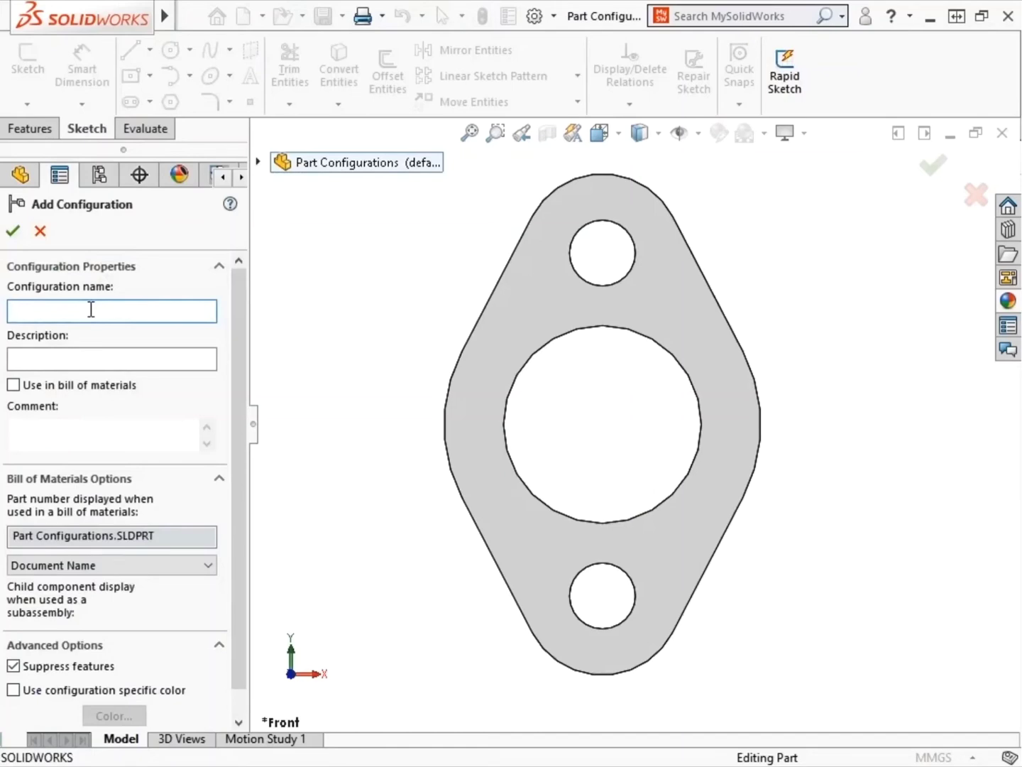
type("Hole Spacing 1")
left_click(12, 232)
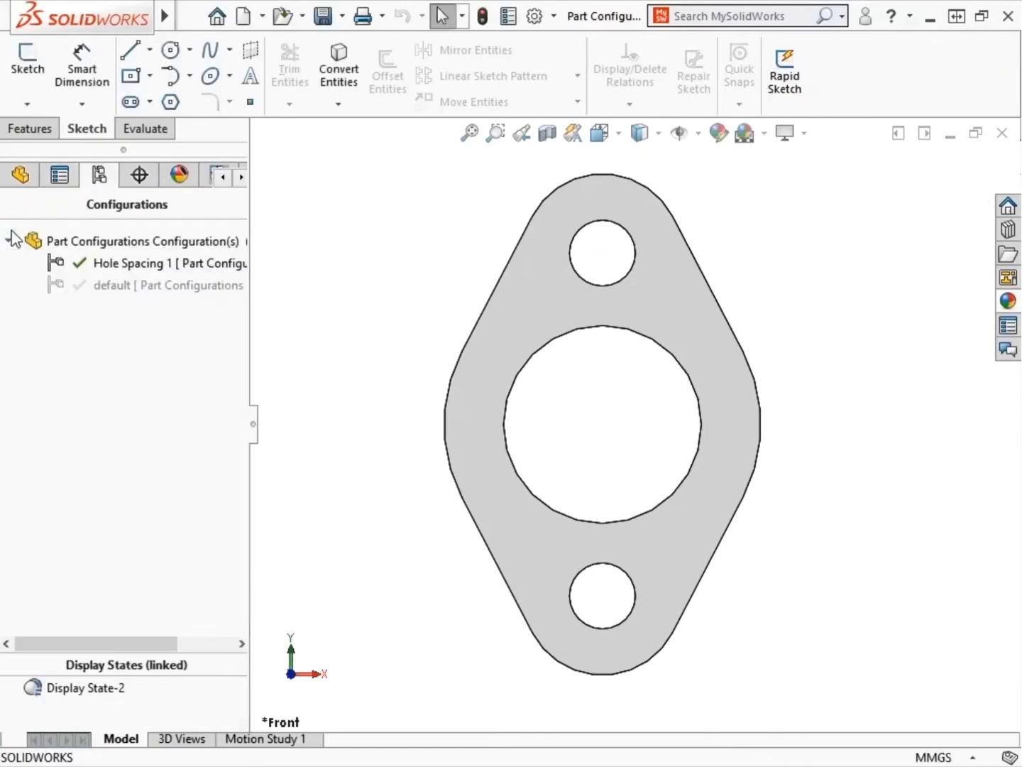
Step: Rename the default configuration to Full Size
left_click(120, 285)
left_click(120, 284)
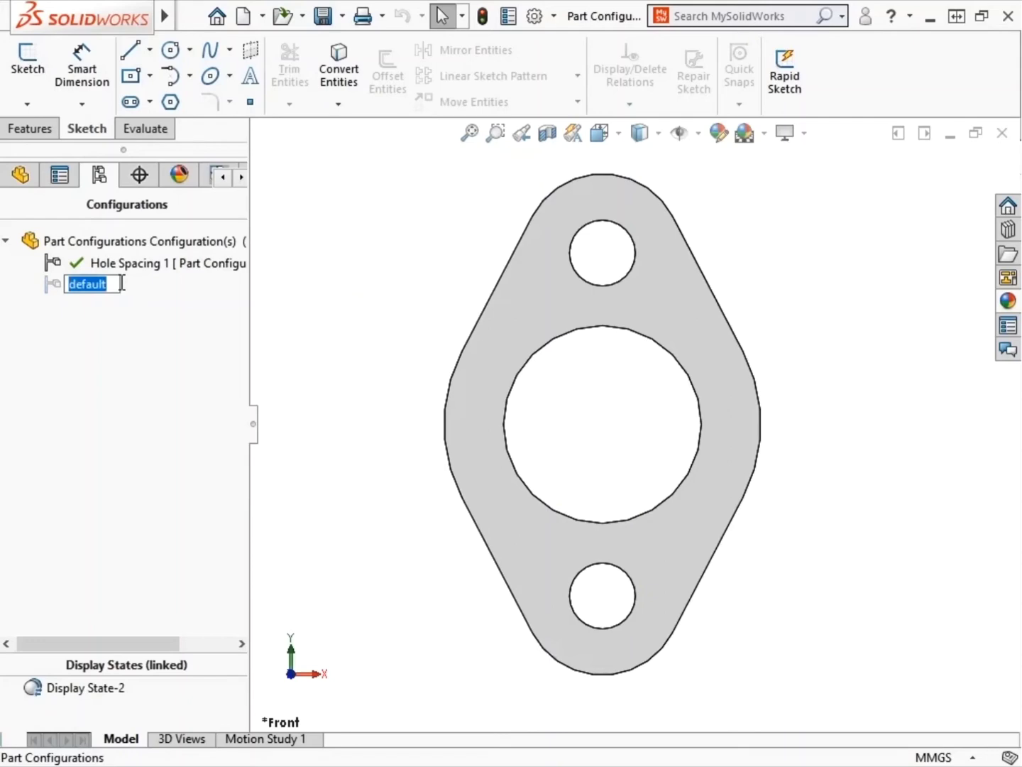
type("Full Size")
key("Return")
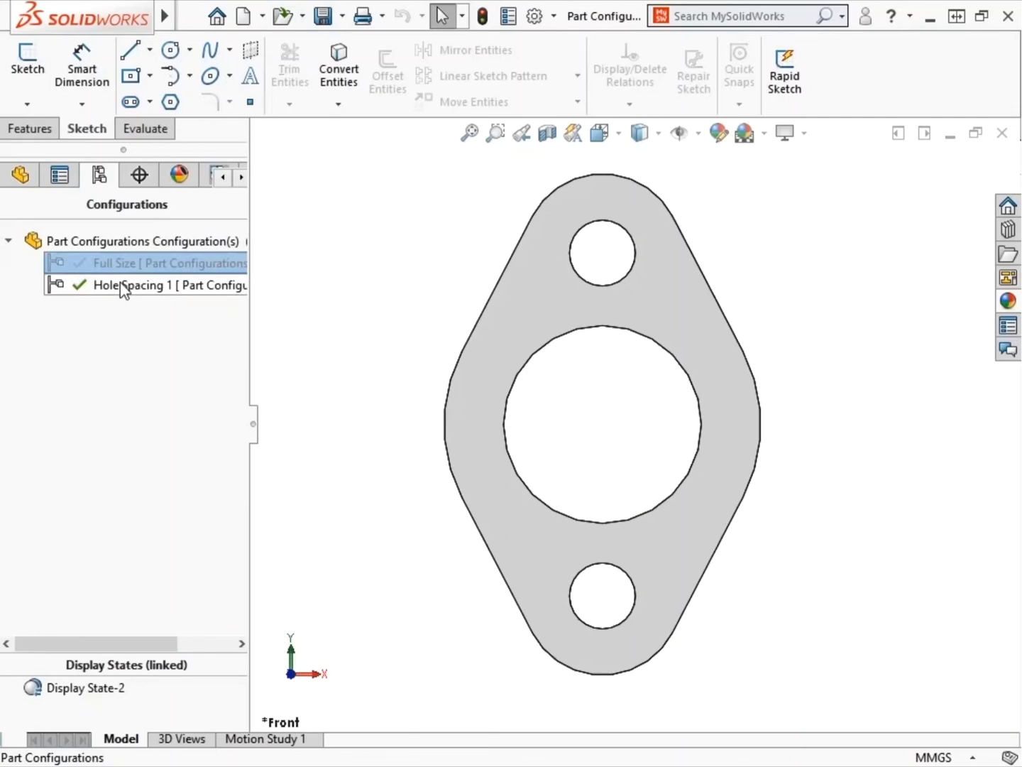
Step: Switch back and forth between the Full Size and Hole Spacing 1 configurations to compare them, ending on Hole Spacing 1
double_click(125, 269)
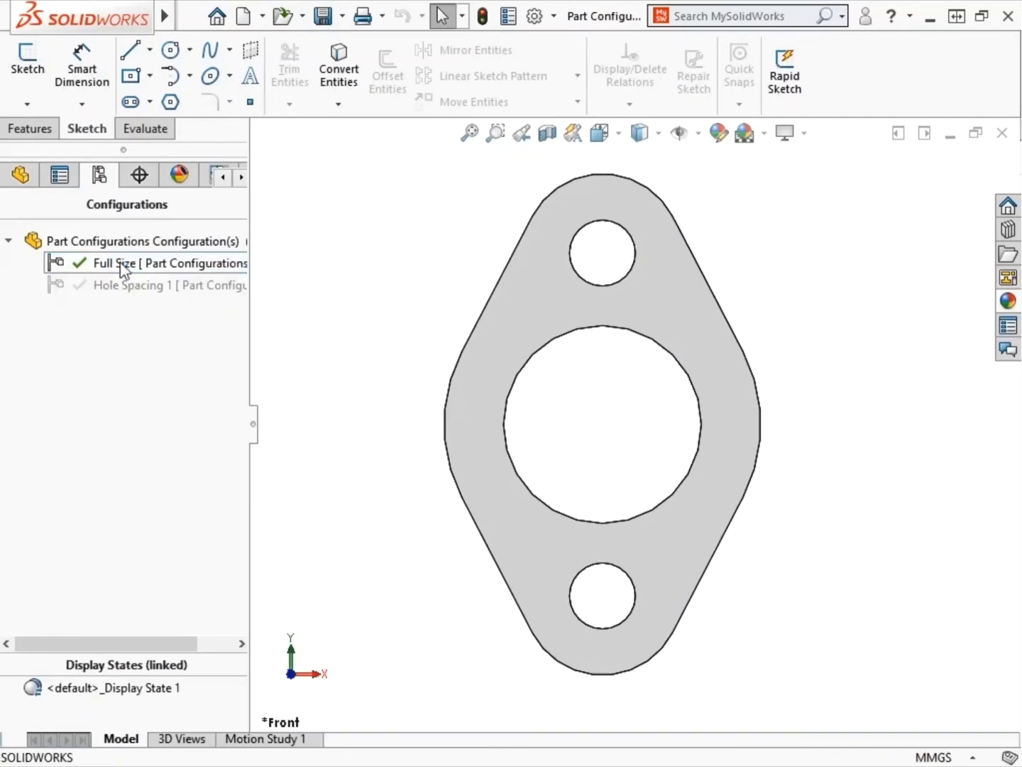
double_click(122, 285)
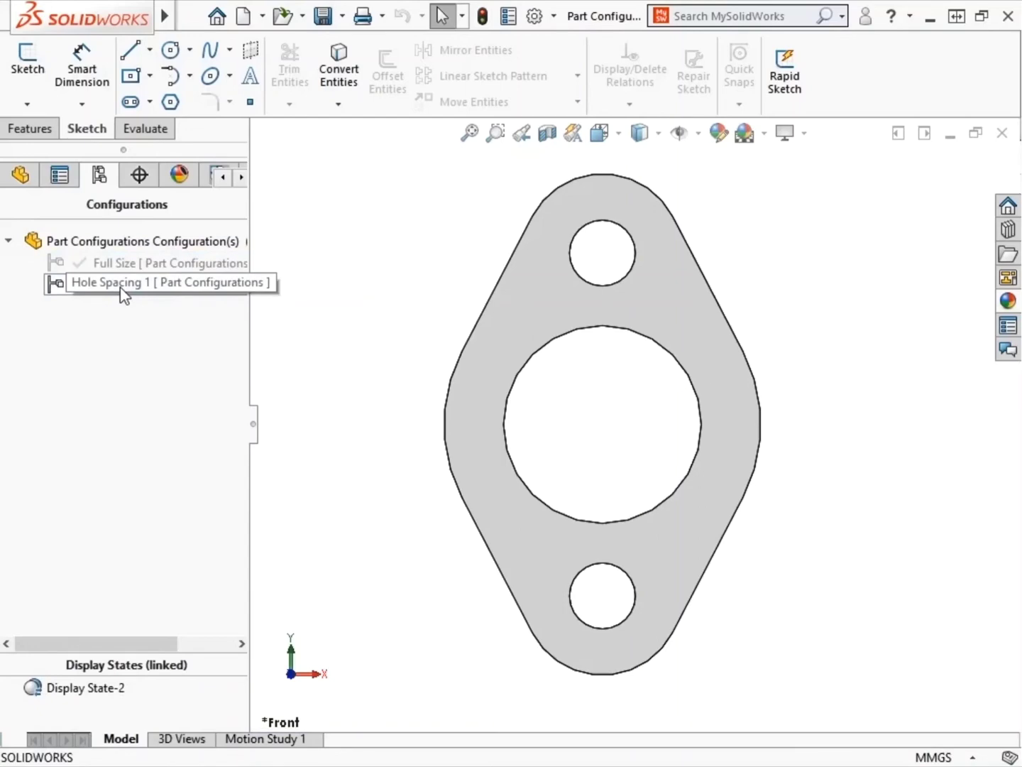
double_click(120, 264)
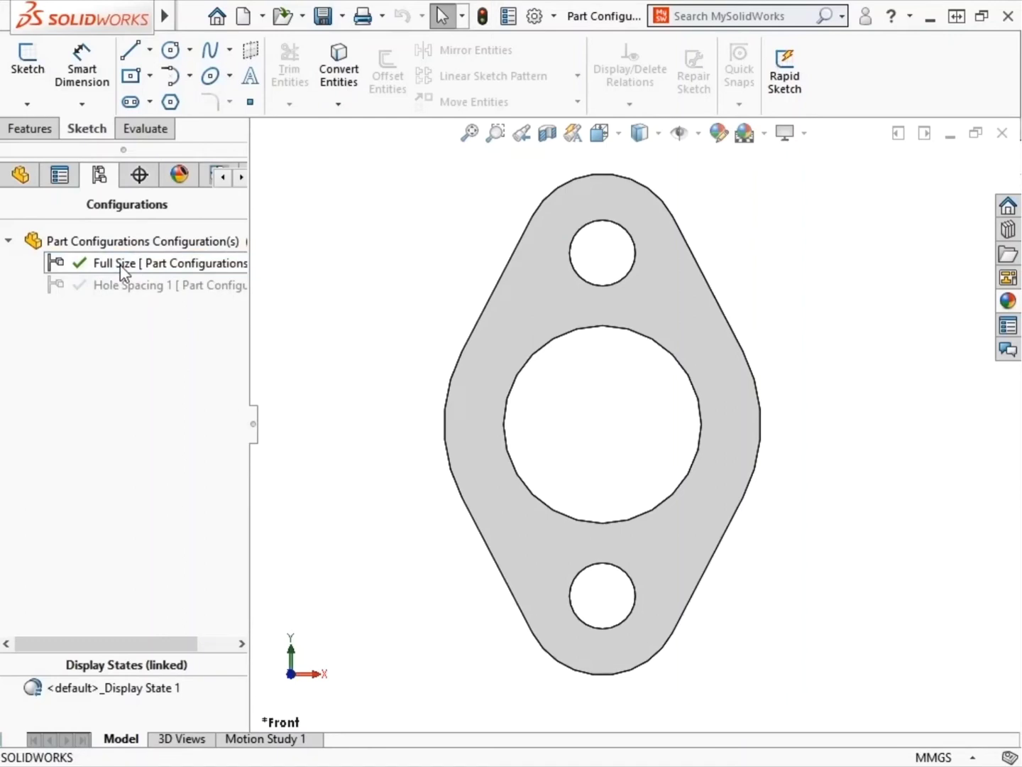
double_click(117, 285)
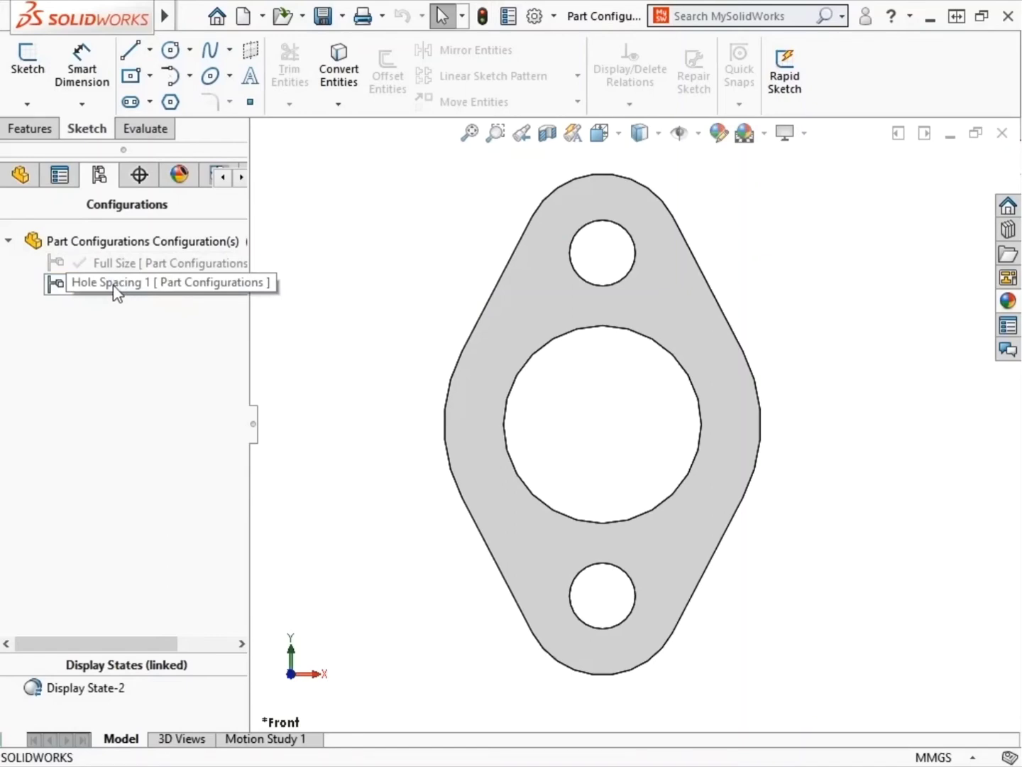
Step: Set the centre-to-centre distance of the two small holes to 115 mm for this configuration only, and rebuild the part
left_click(21, 177)
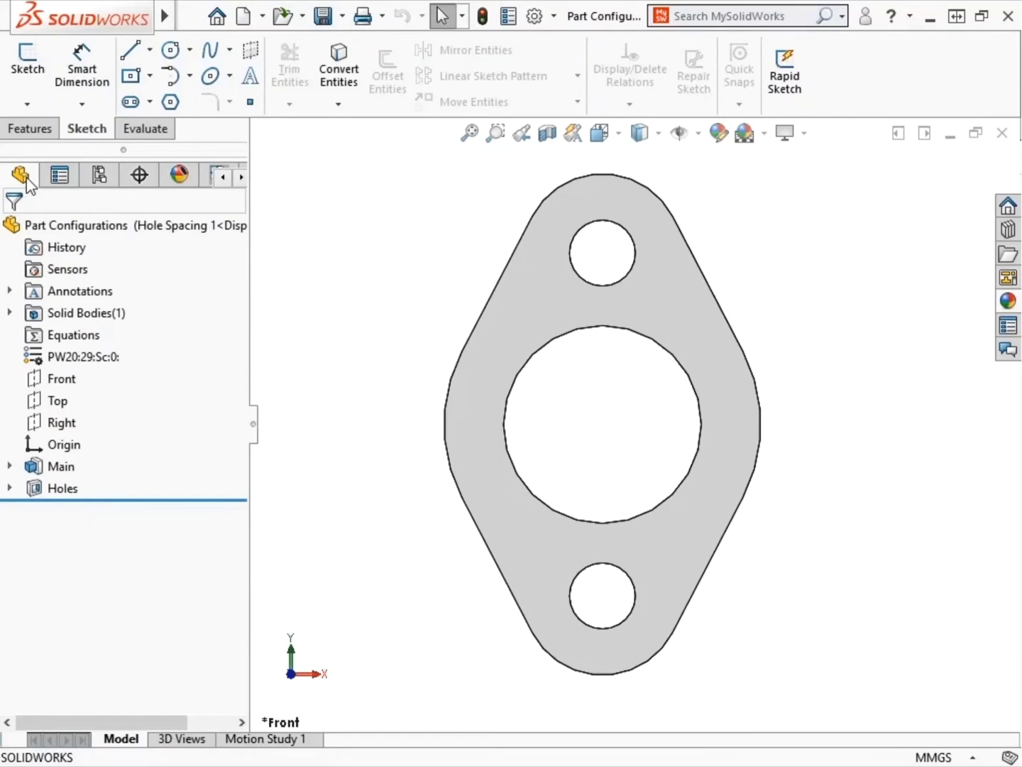
left_click(526, 320)
double_click(526, 320)
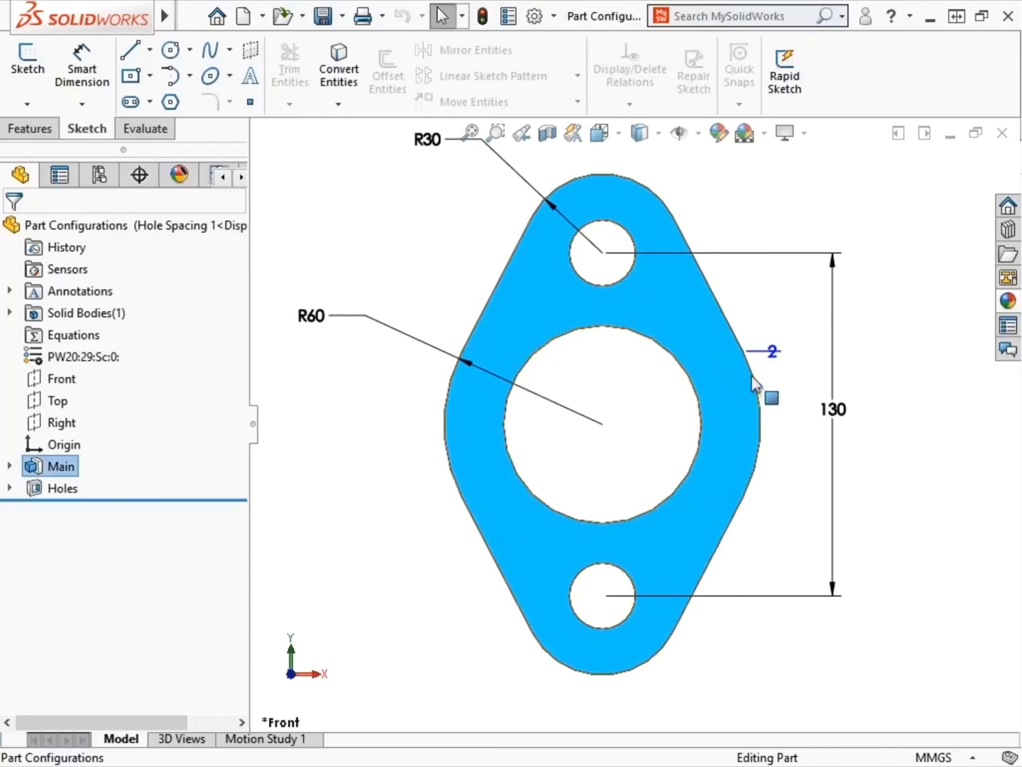
left_click(841, 418)
double_click(836, 411)
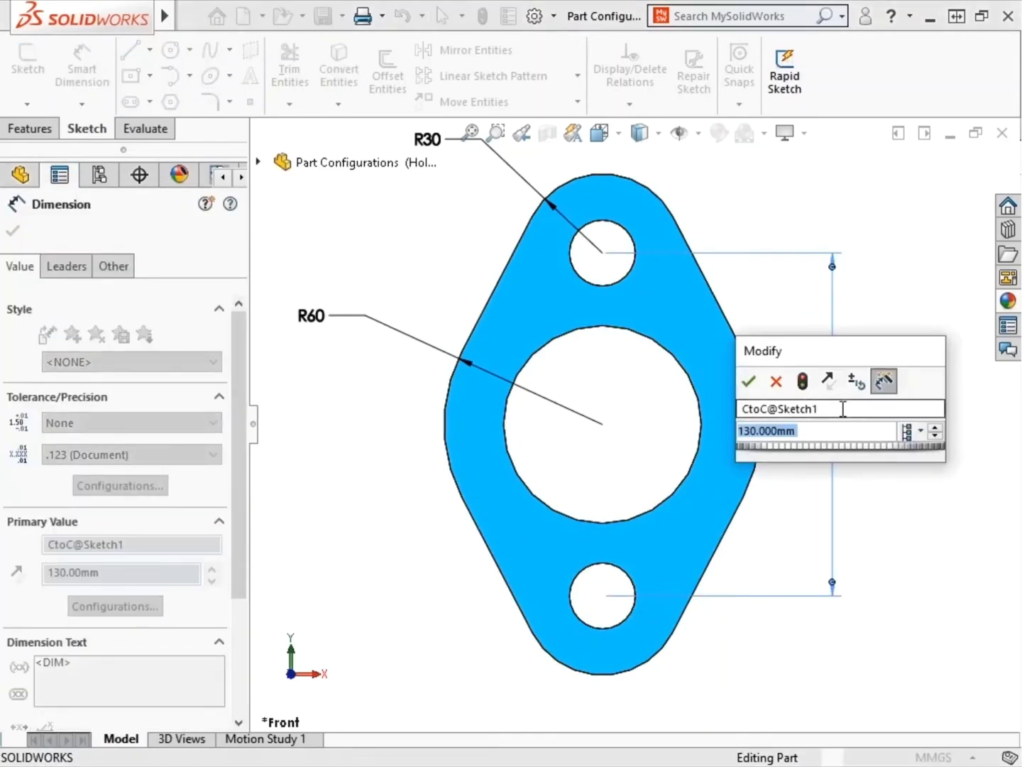
type("115")
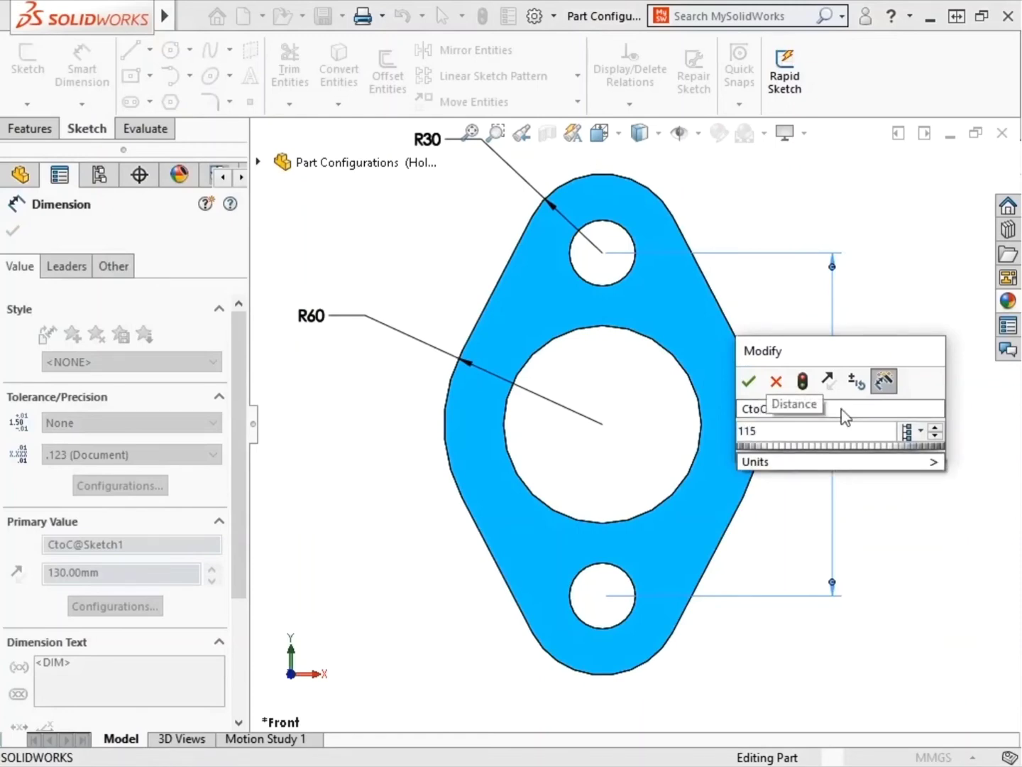
left_click(921, 430)
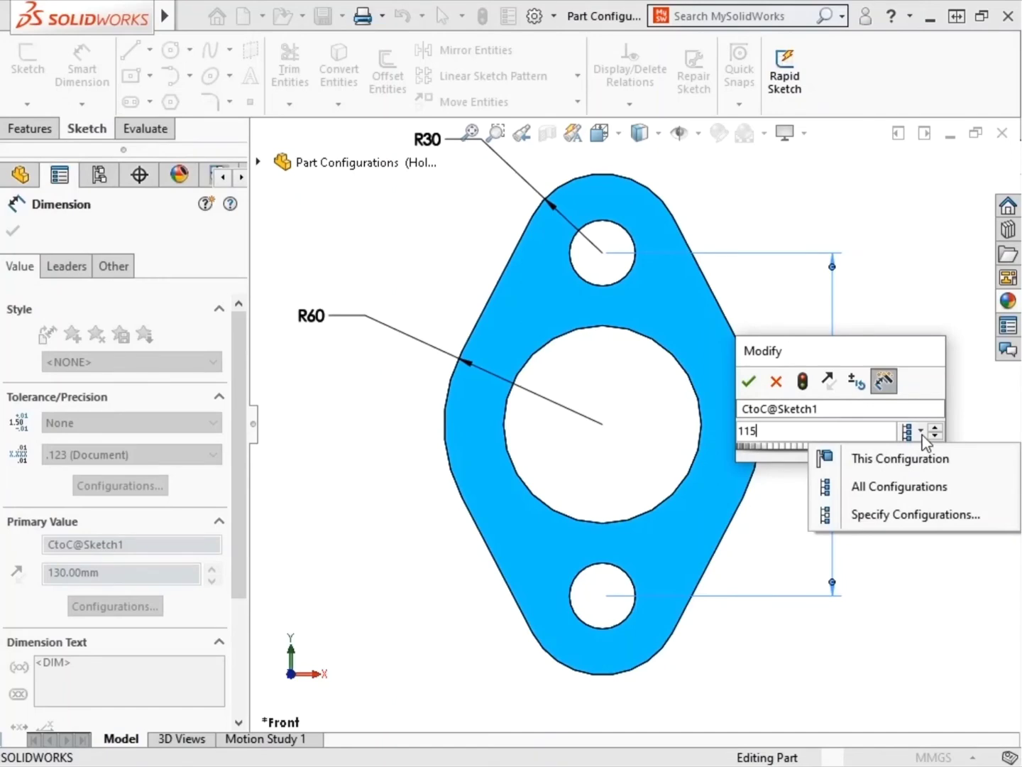
left_click(916, 462)
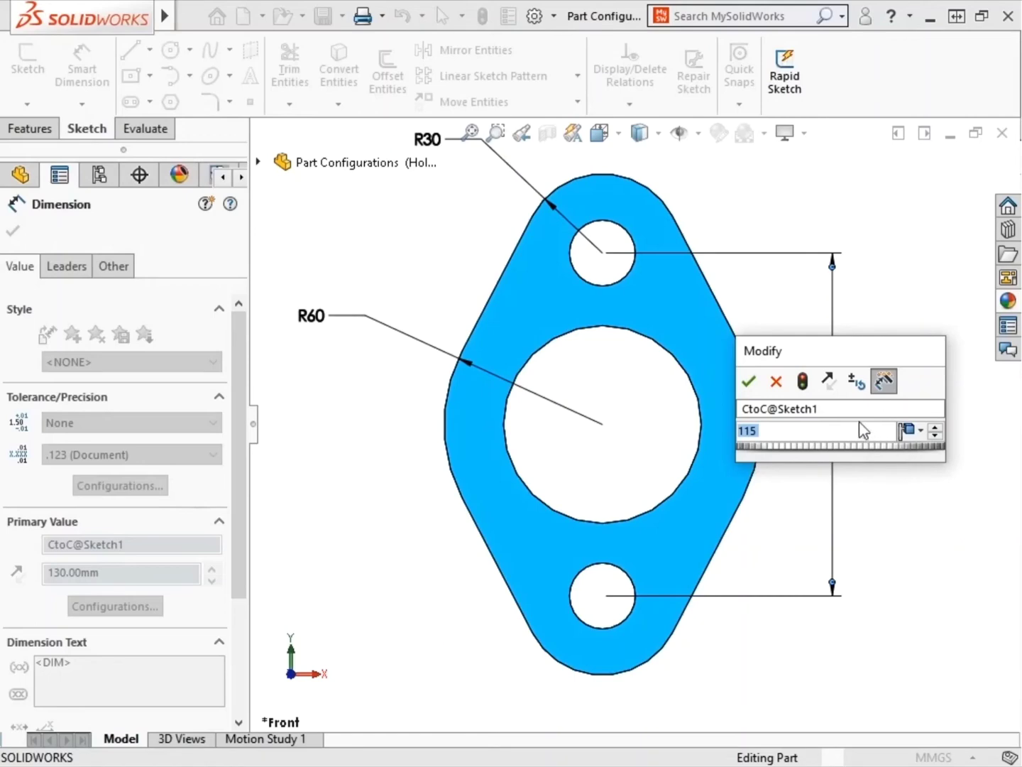
left_click(750, 383)
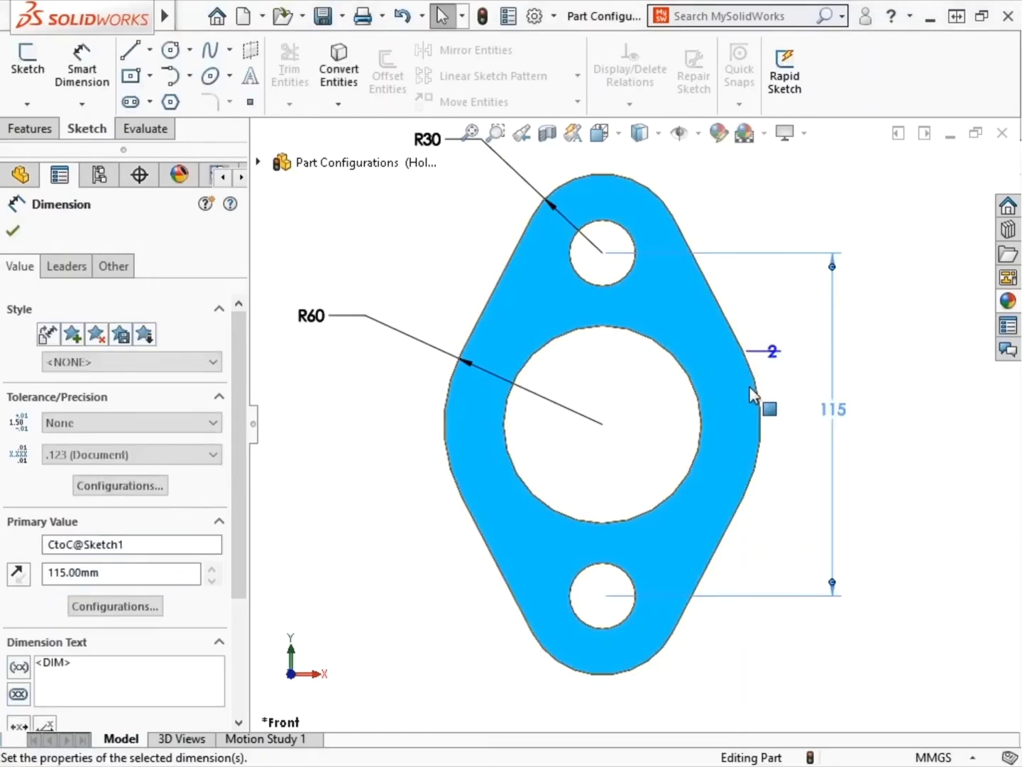
left_click(13, 231)
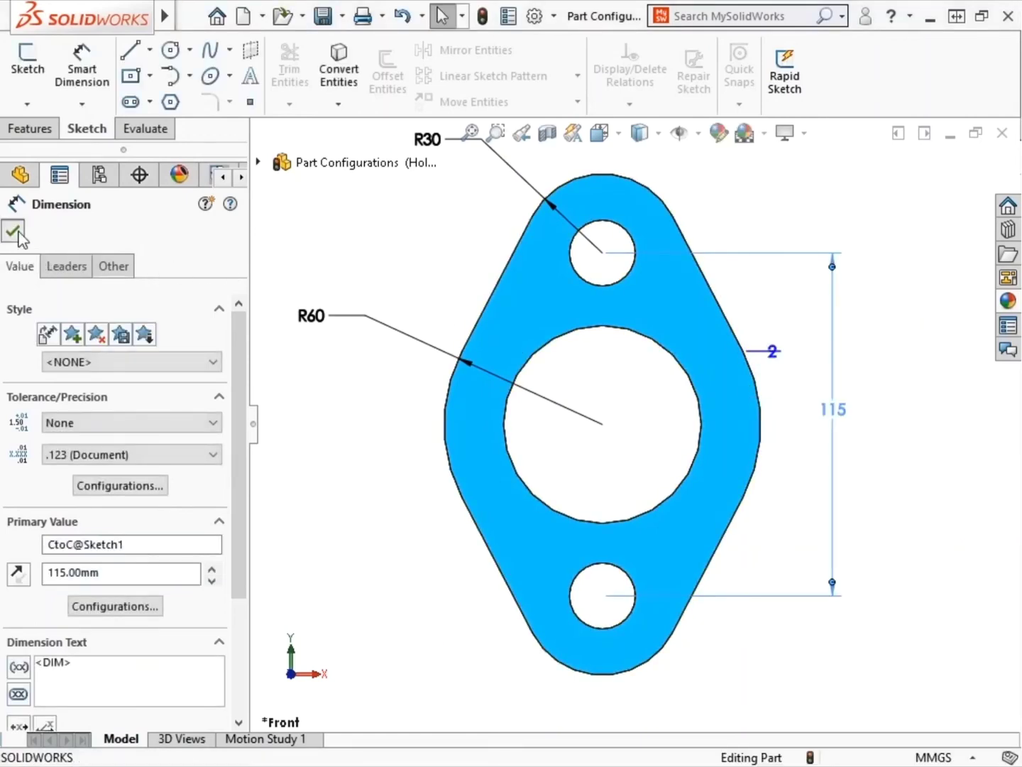
left_click(483, 16)
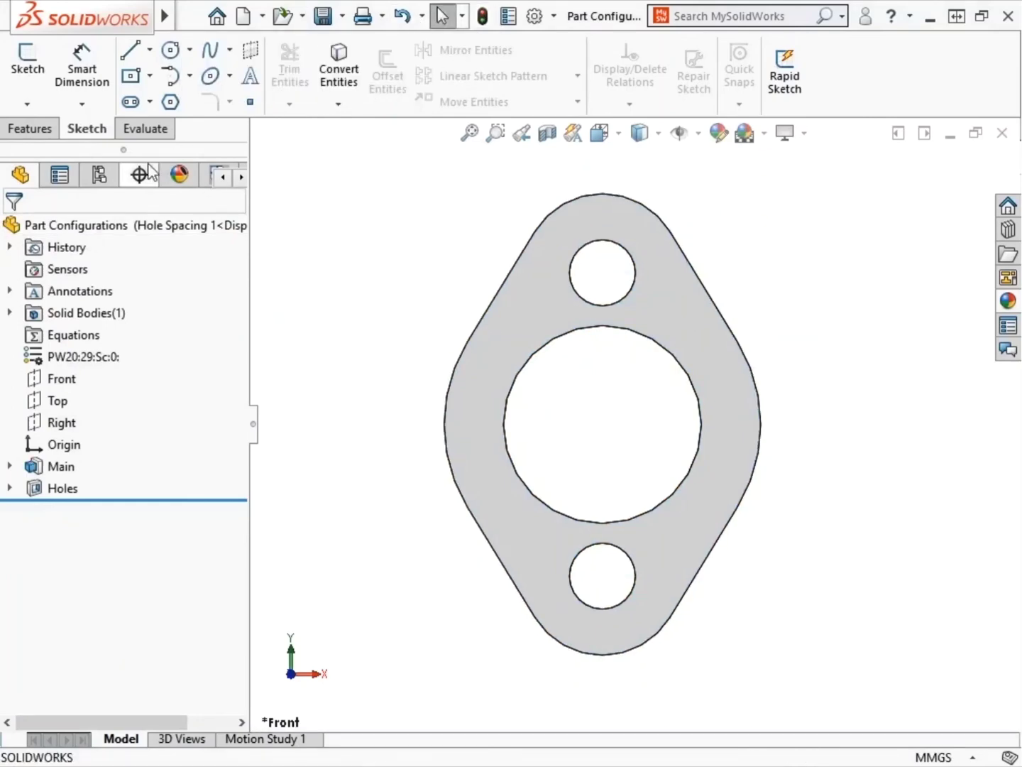
Step: Check the hole spacing by activating the Full Size configuration and returning to Hole Spacing 1
left_click(100, 176)
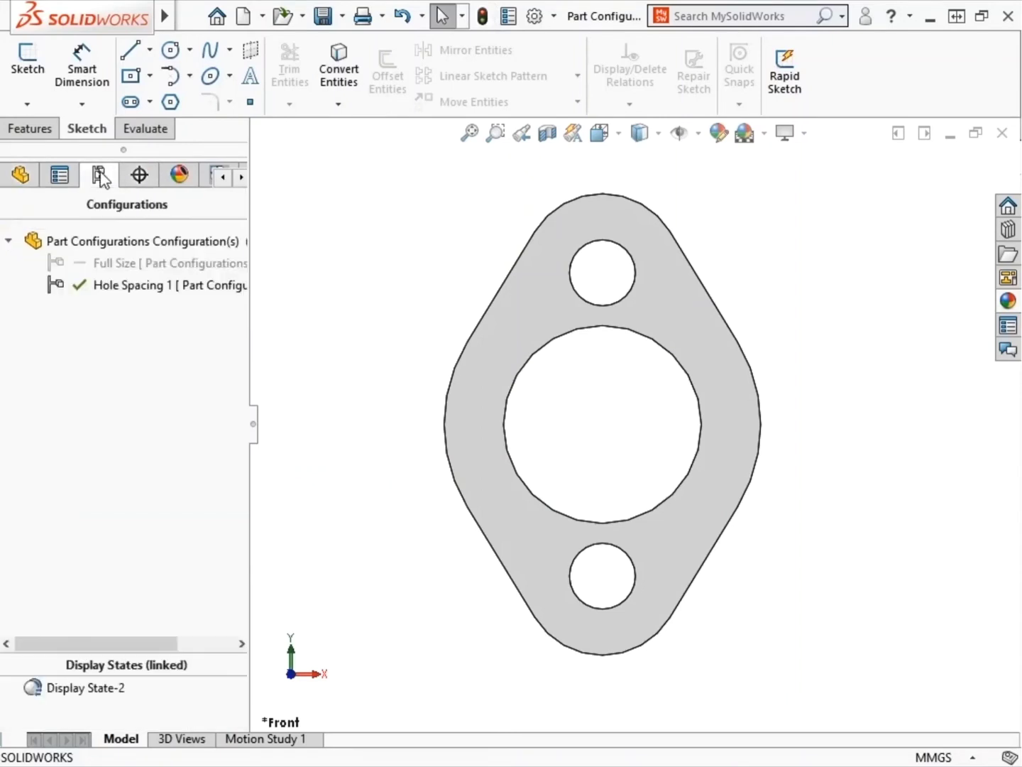
double_click(117, 263)
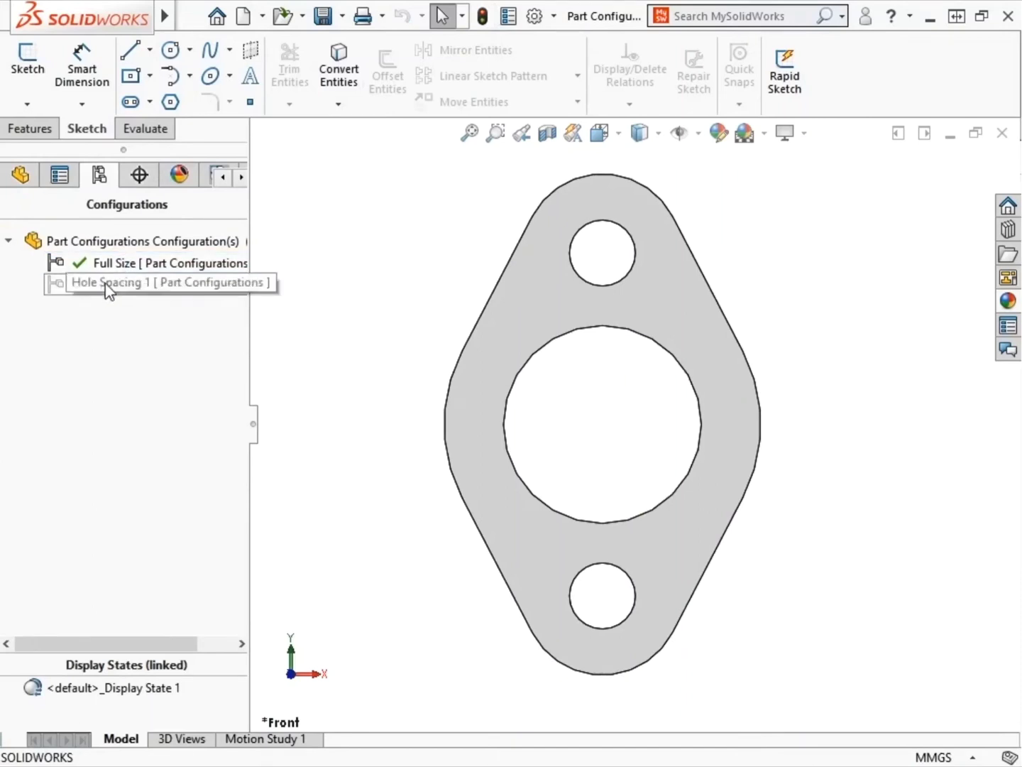
double_click(106, 285)
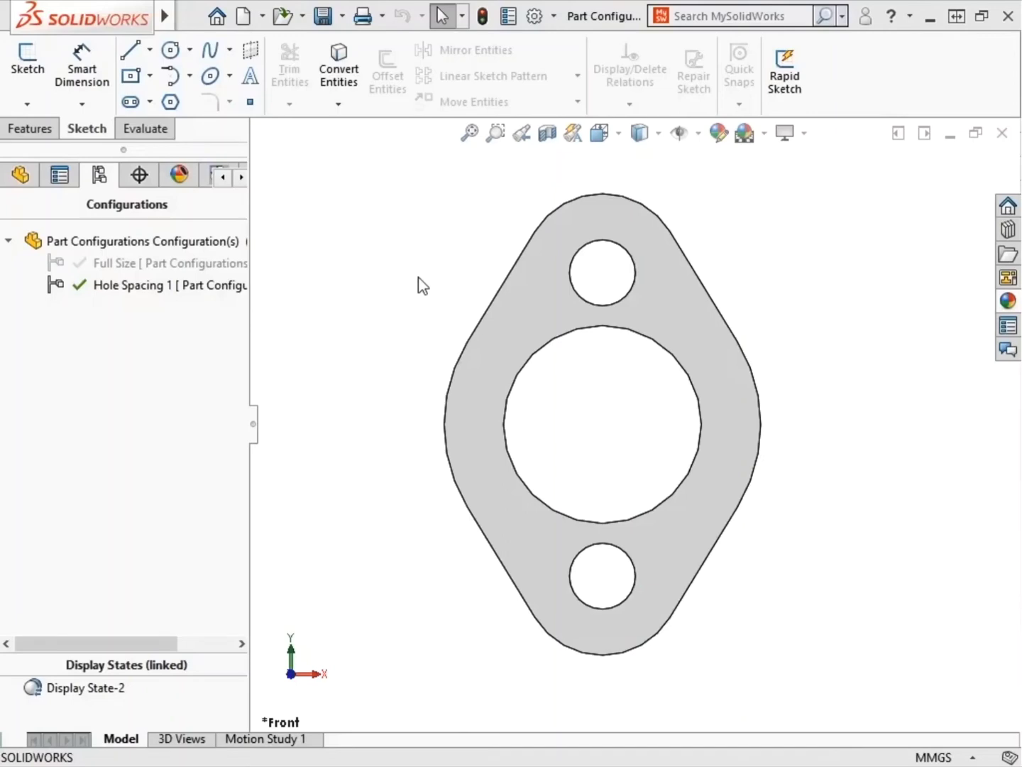
right_click(107, 245)
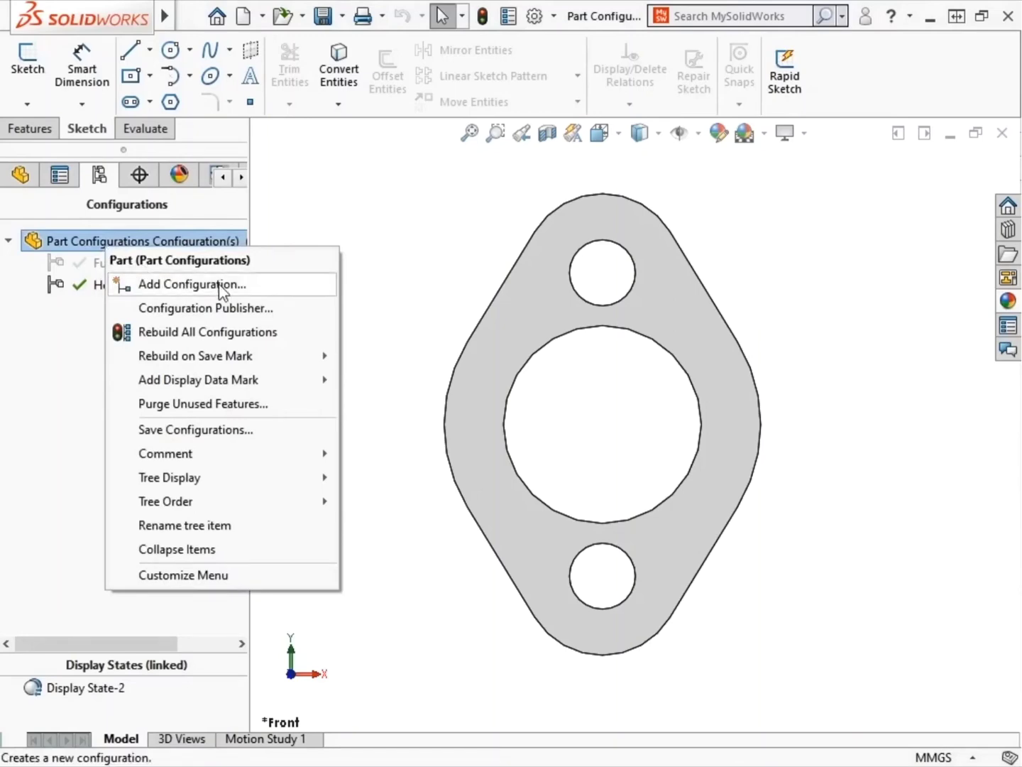
left_click(263, 285)
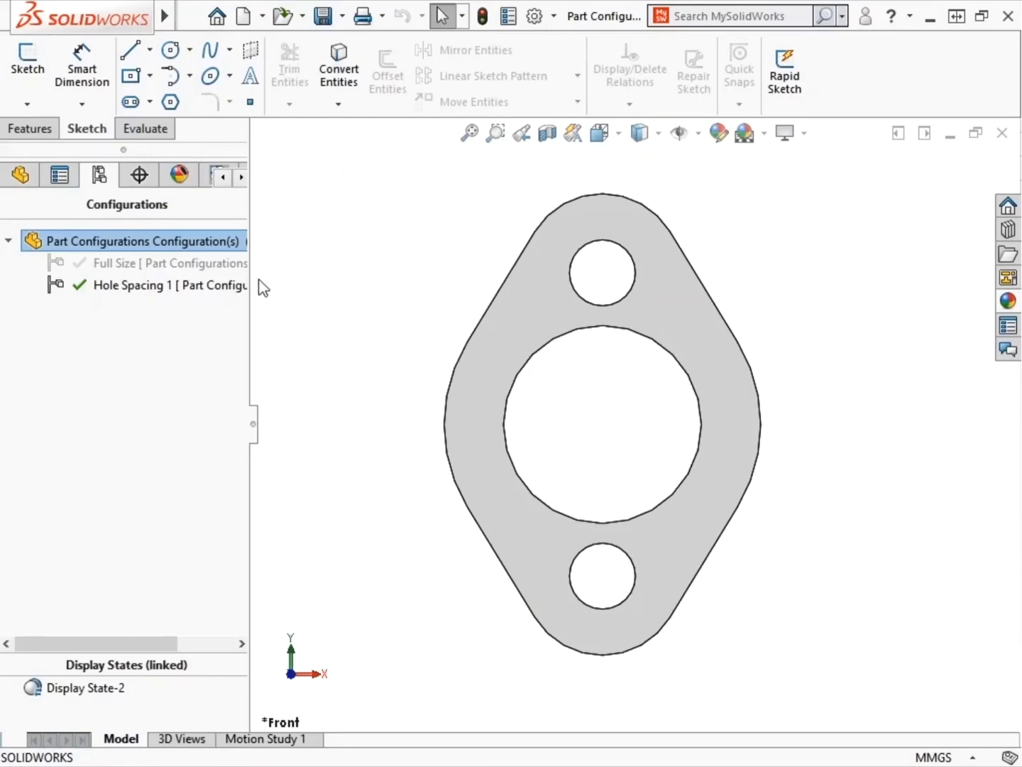
Step: Duplicate the Full Size configuration by copying it and pasting the copy into the same part
left_click(232, 264)
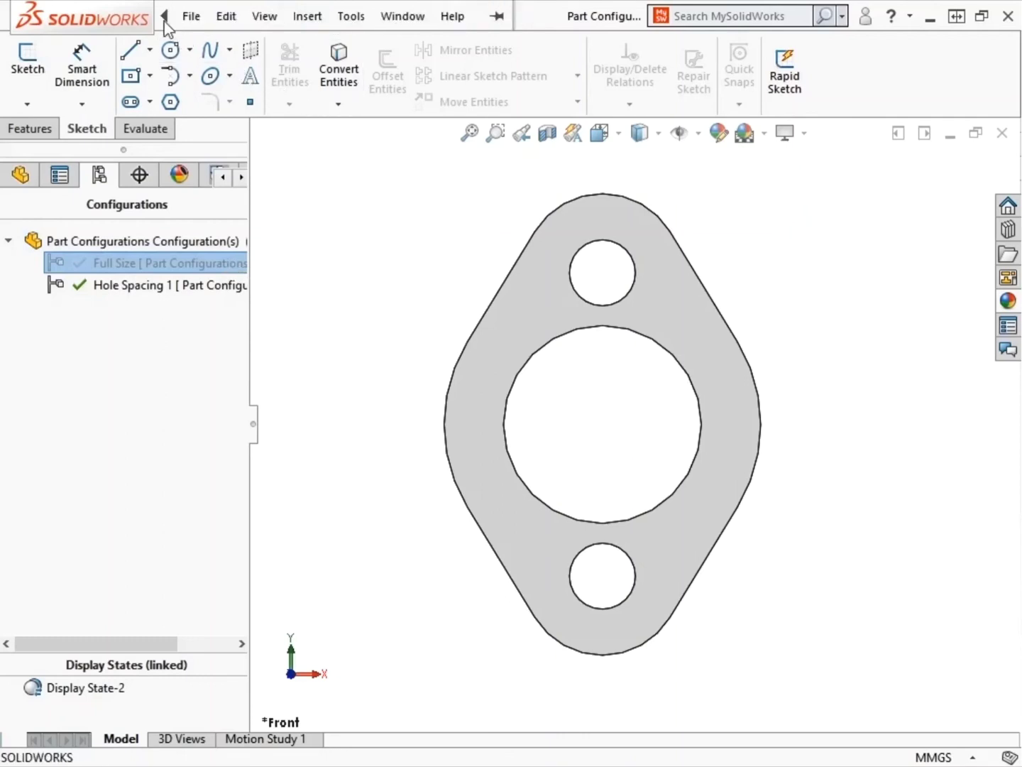
left_click(192, 17)
mouse_move(229, 20)
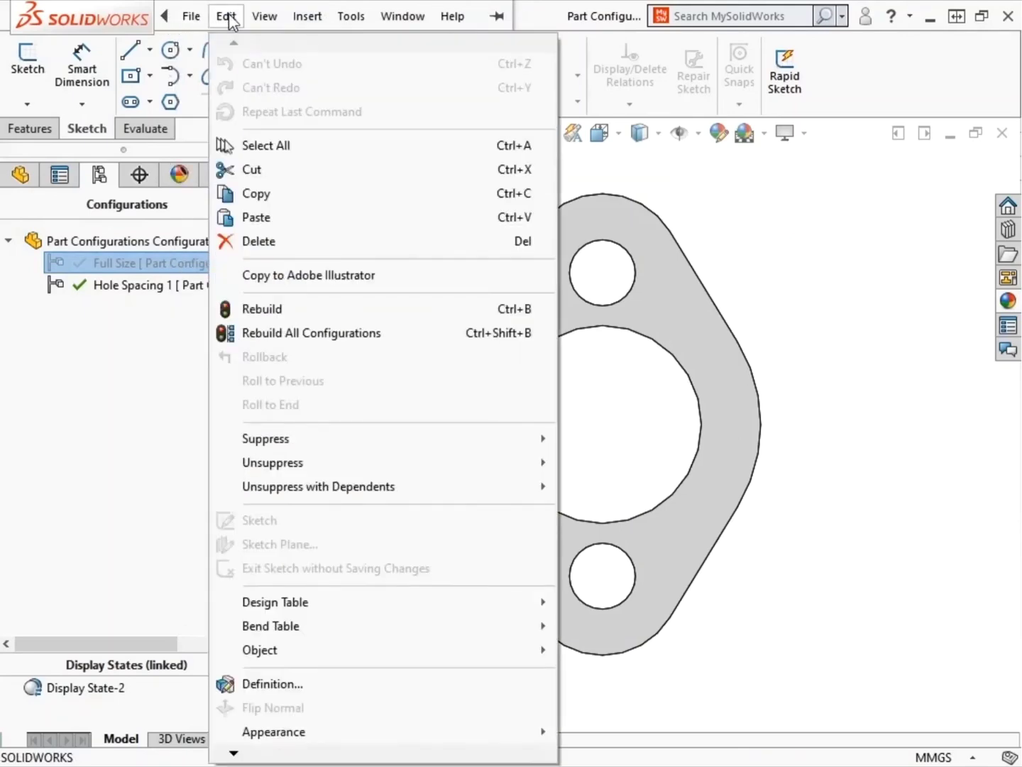
left_click(378, 214)
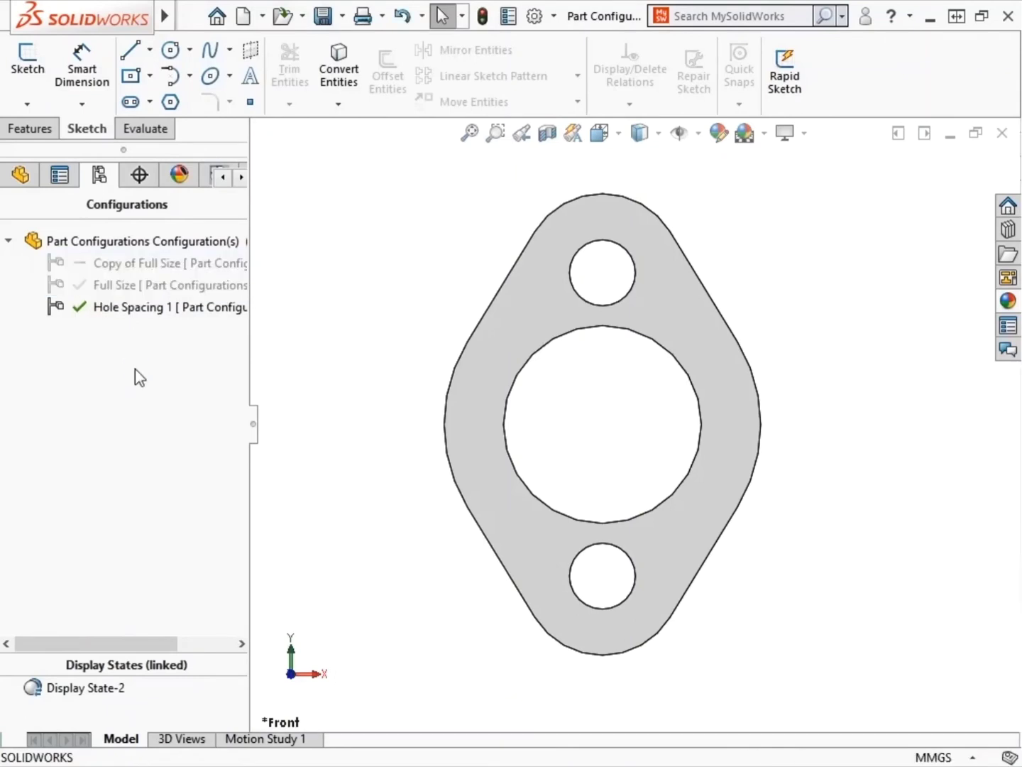
Step: Rename the copied Full Size configuration to Hole Spacing 2
left_click(162, 264)
left_click(162, 263)
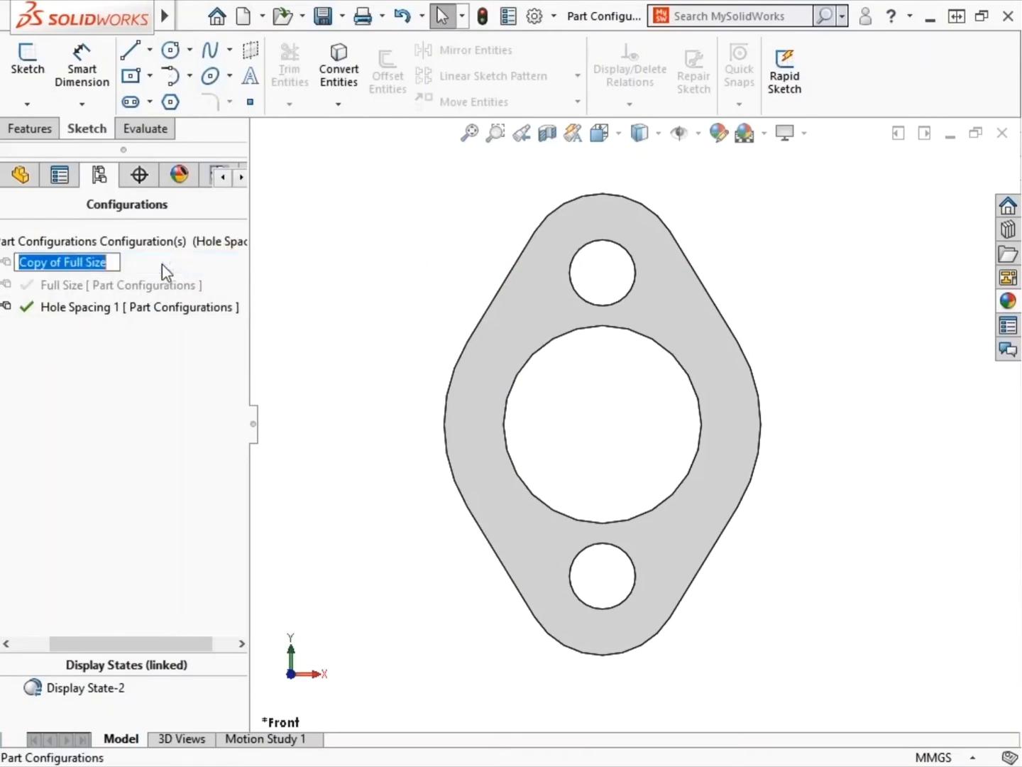
type("H")
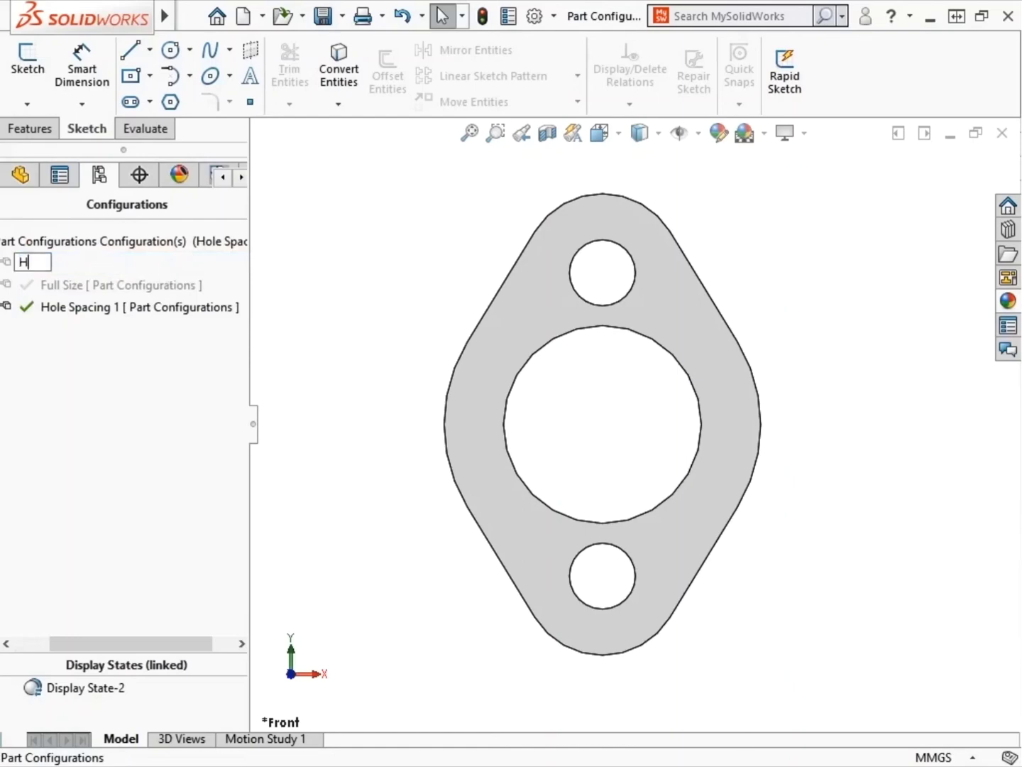
type("ole Spacing 2")
key("Return")
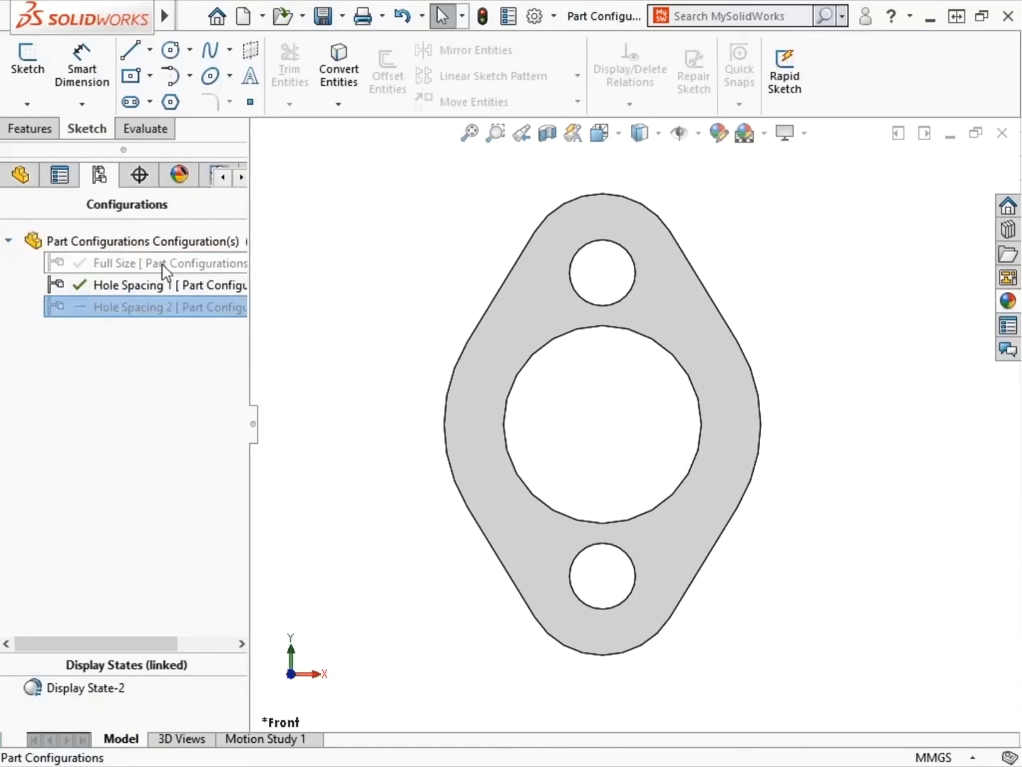
Step: Duplicate the Hole Spacing 1 configuration and name the copy No Holes
left_click(155, 285)
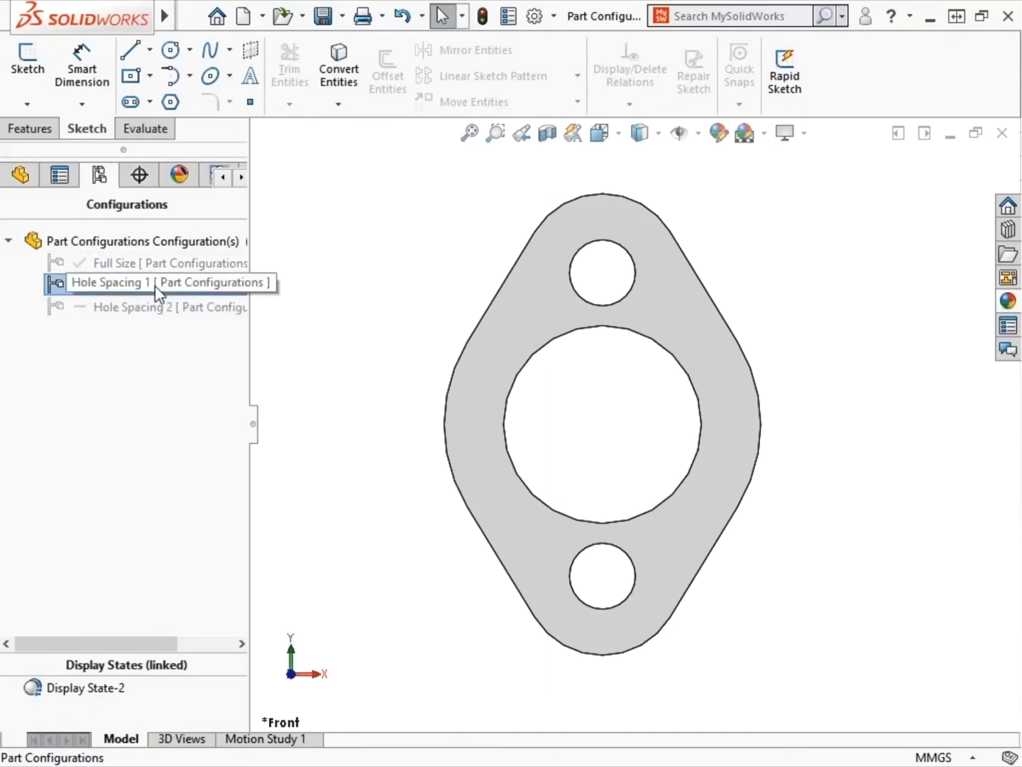
key("ctrl+v")
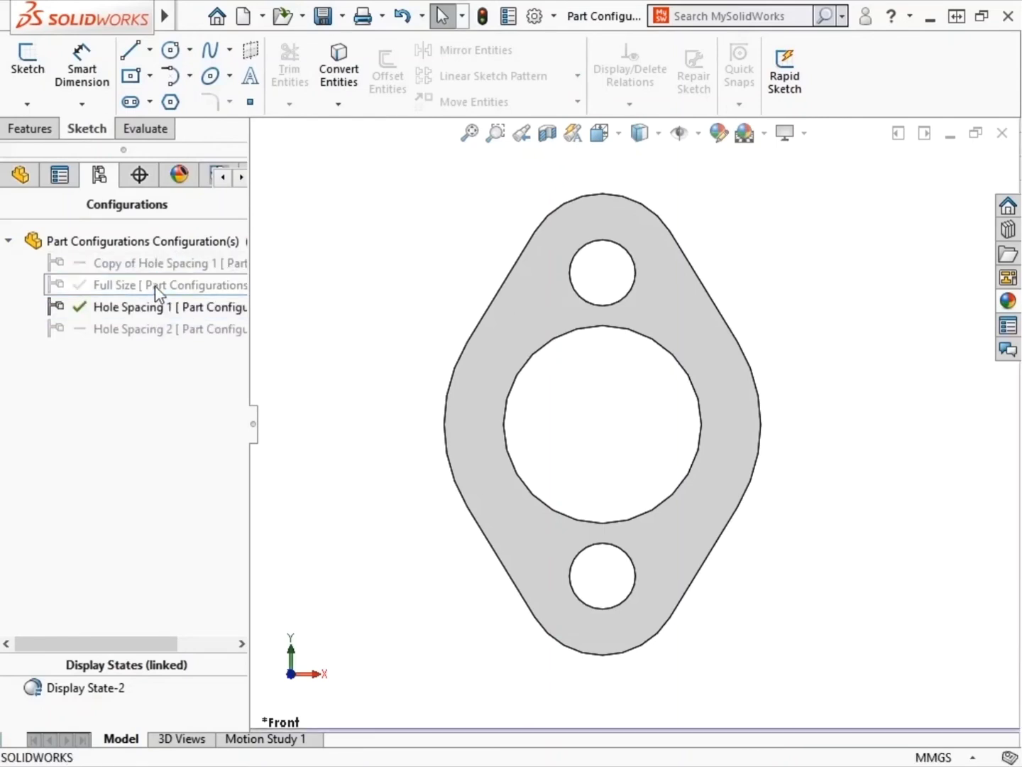
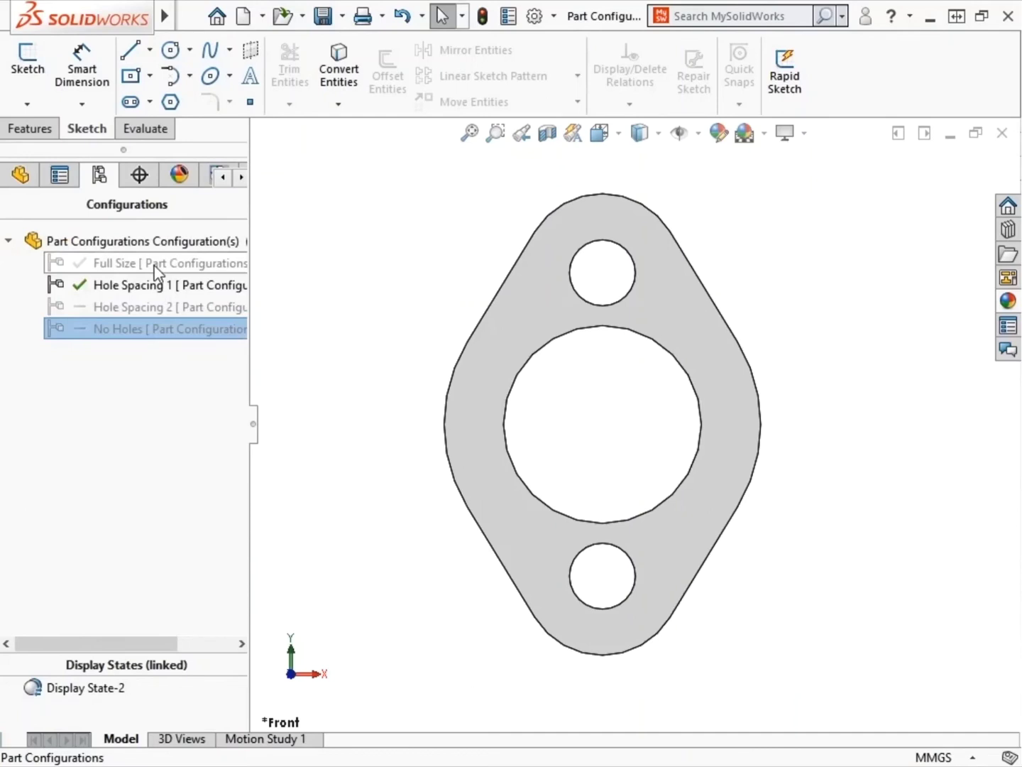
Step: Compare the configurations by activating Full Size, Hole Spacing 2, Hole Spacing 1 and No Holes in turn
double_click(155, 263)
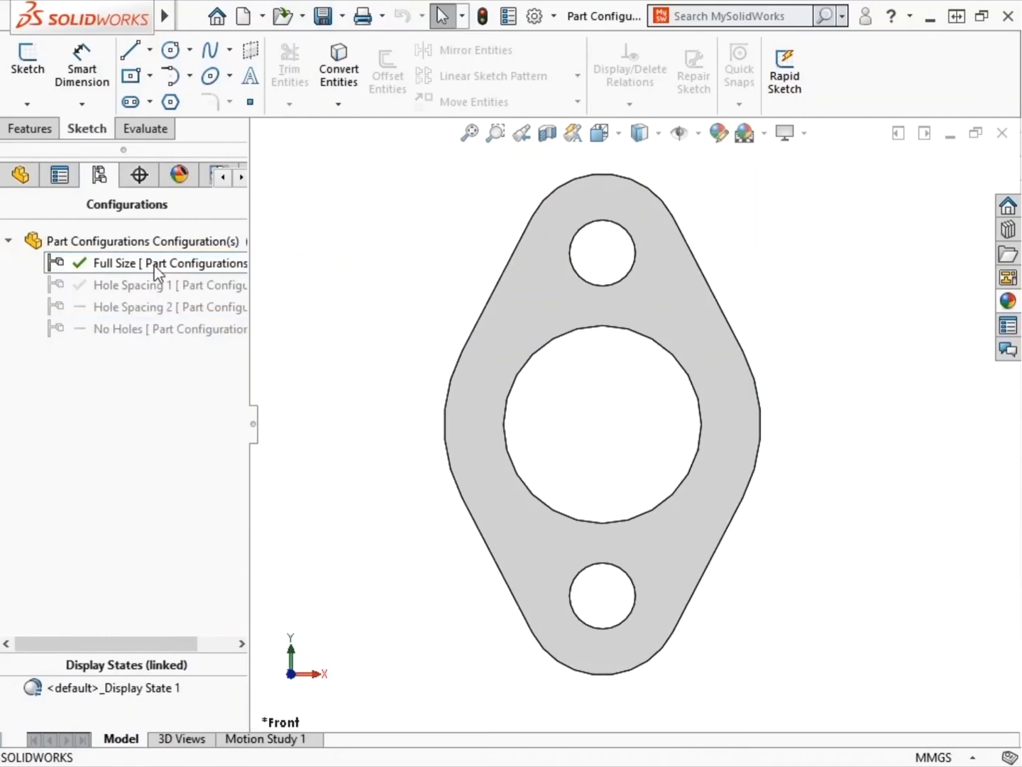
double_click(143, 310)
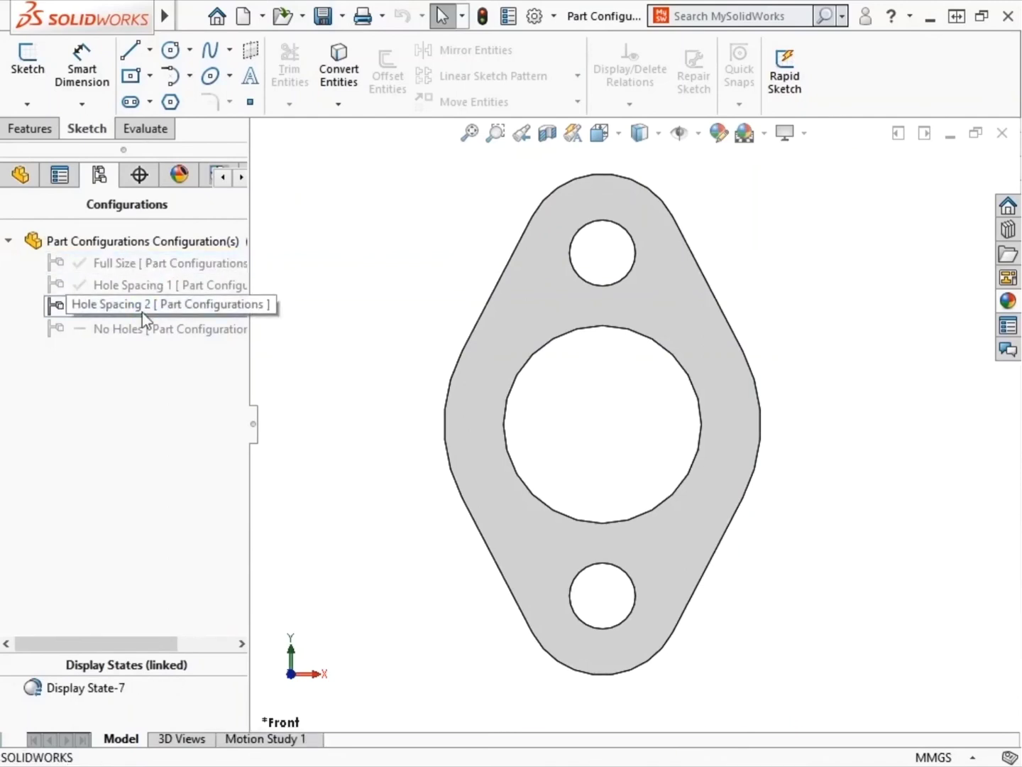
double_click(152, 287)
double_click(140, 337)
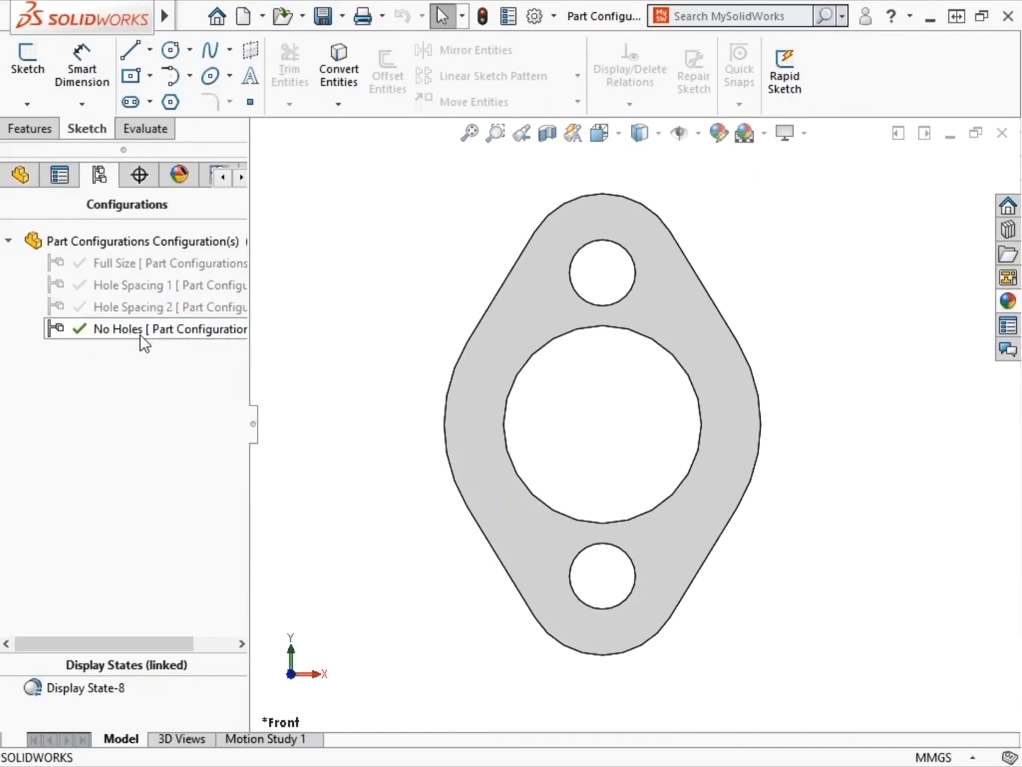
Step: Activate Hole Spacing 2, set the centre-to-centre distance of its two small holes to 105 mm, and rebuild the part
double_click(138, 308)
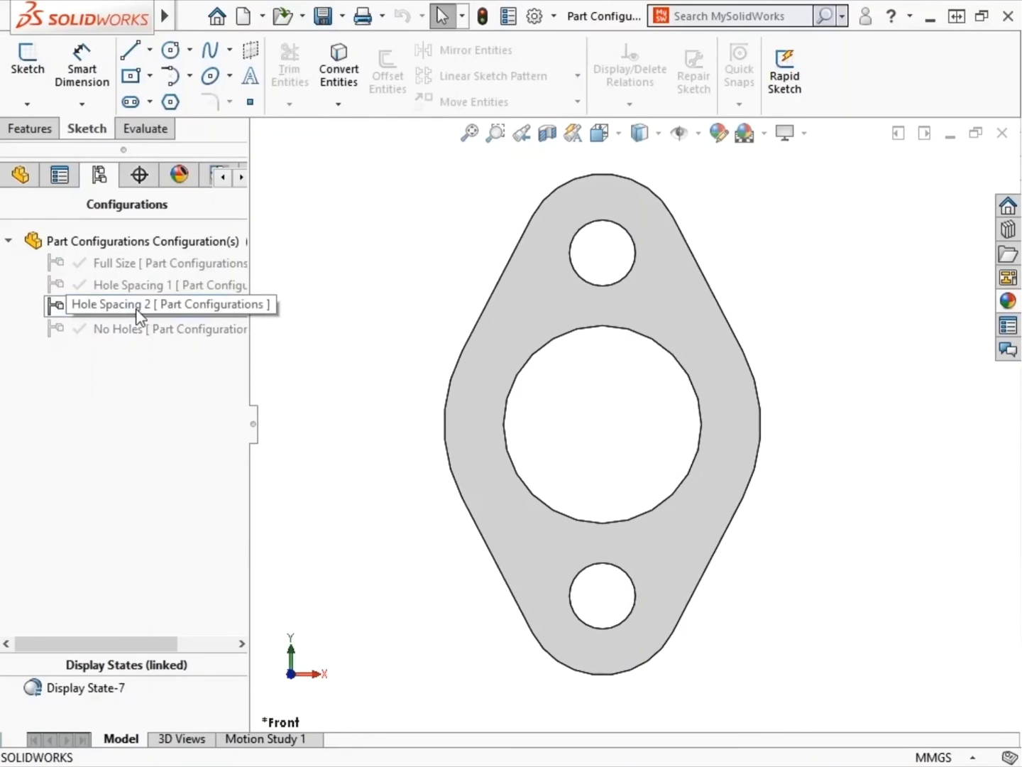
left_click(638, 303)
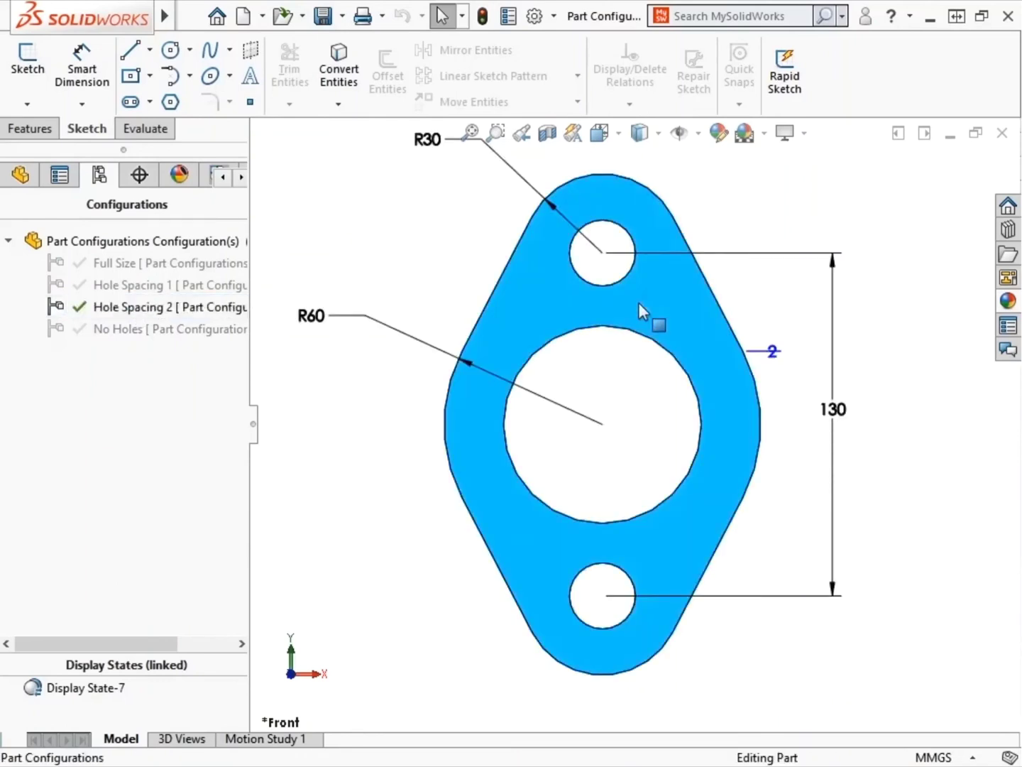
double_click(834, 411)
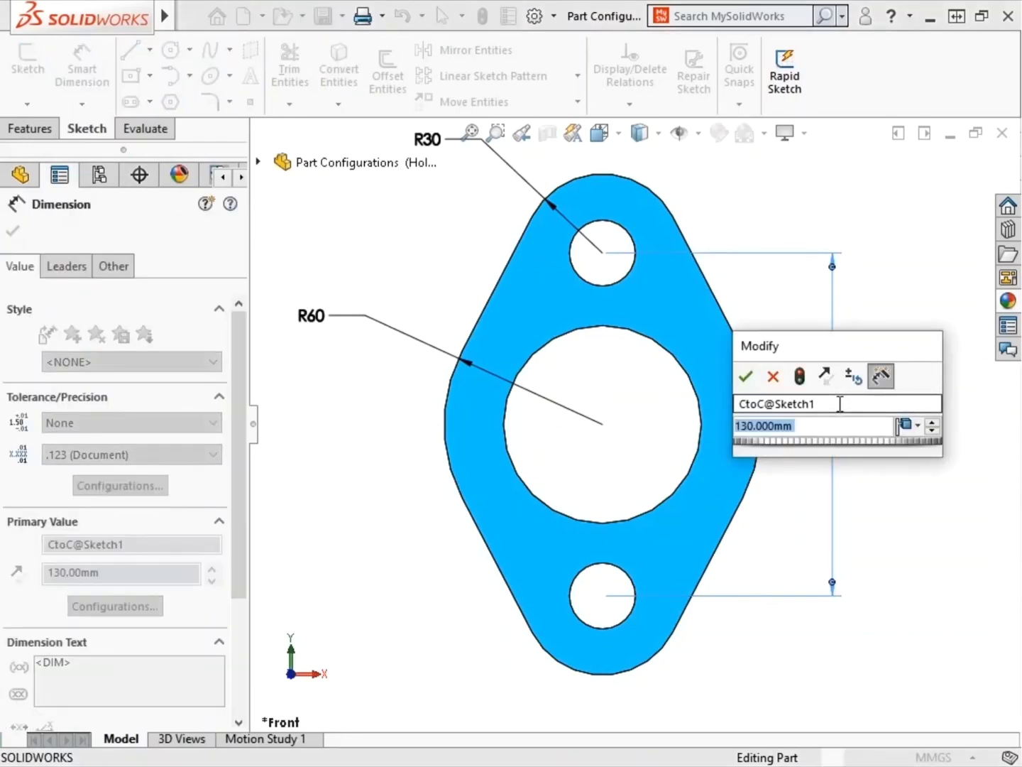
type("105")
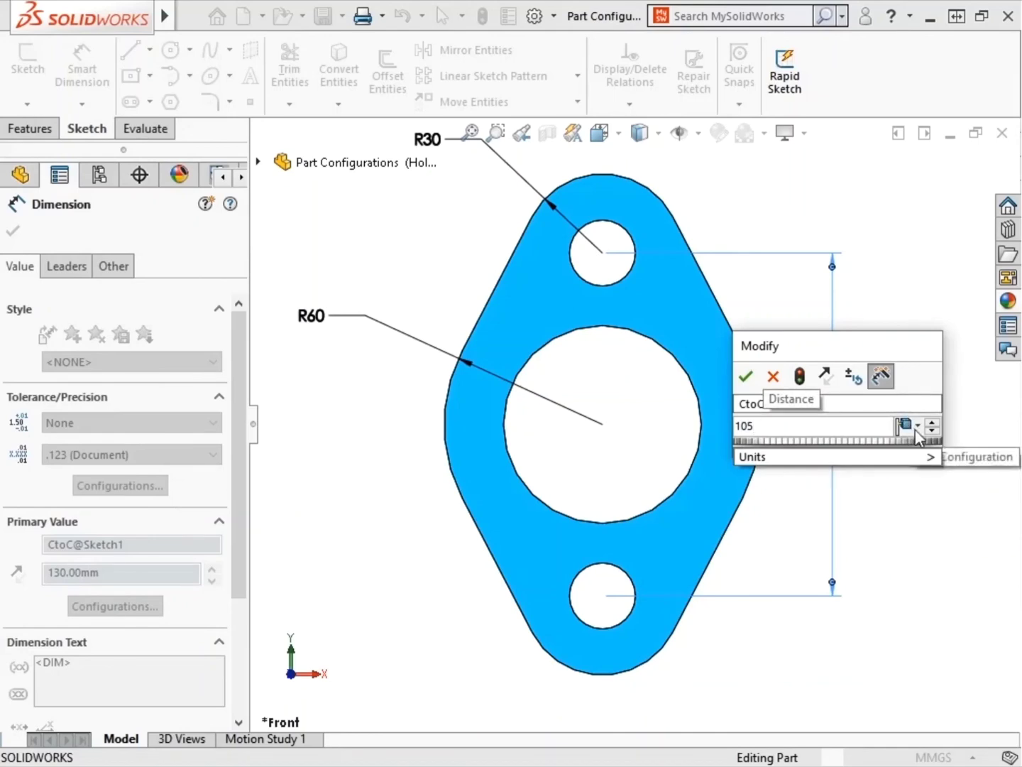
left_click(745, 377)
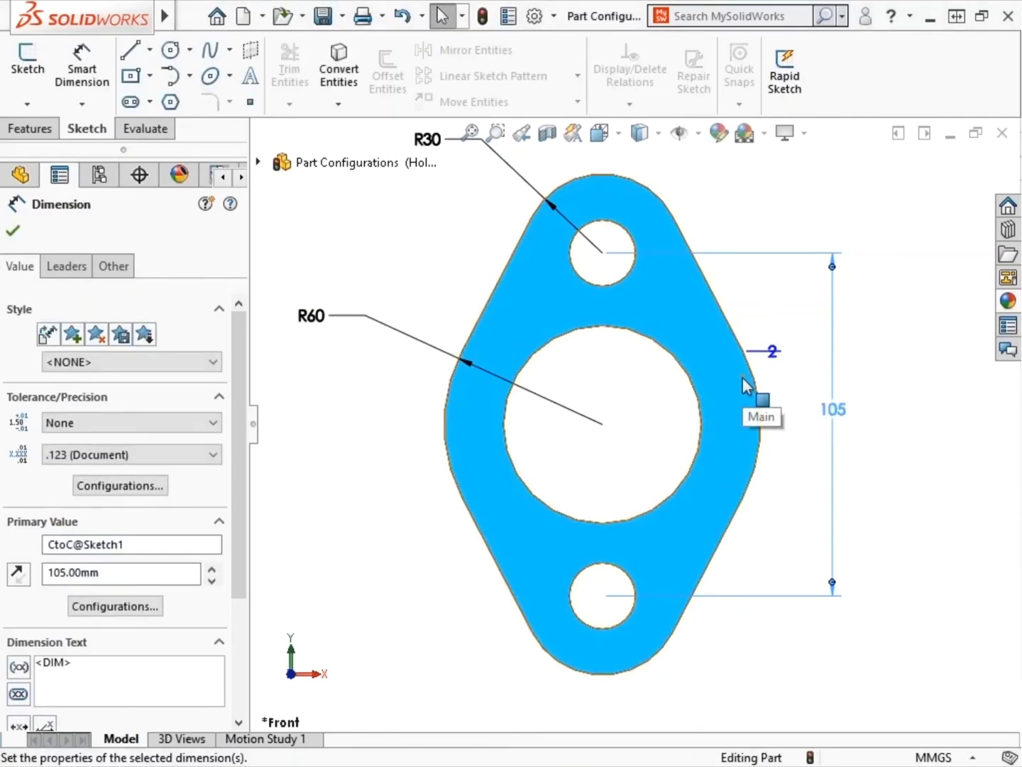
key("Escape")
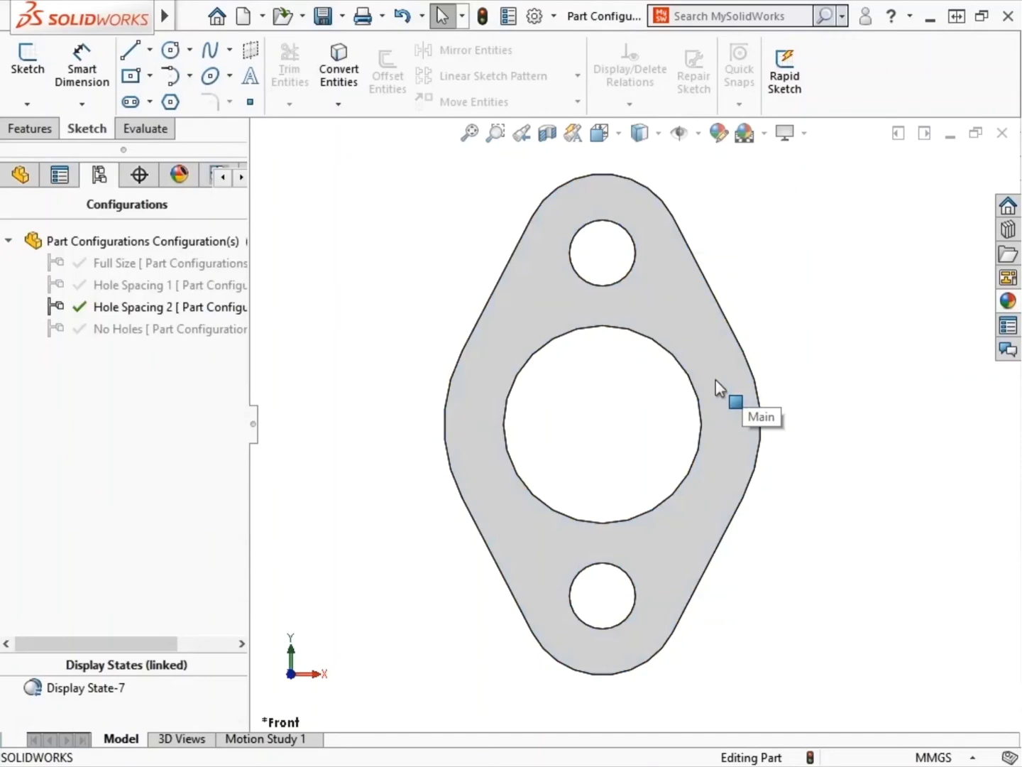
left_click(488, 23)
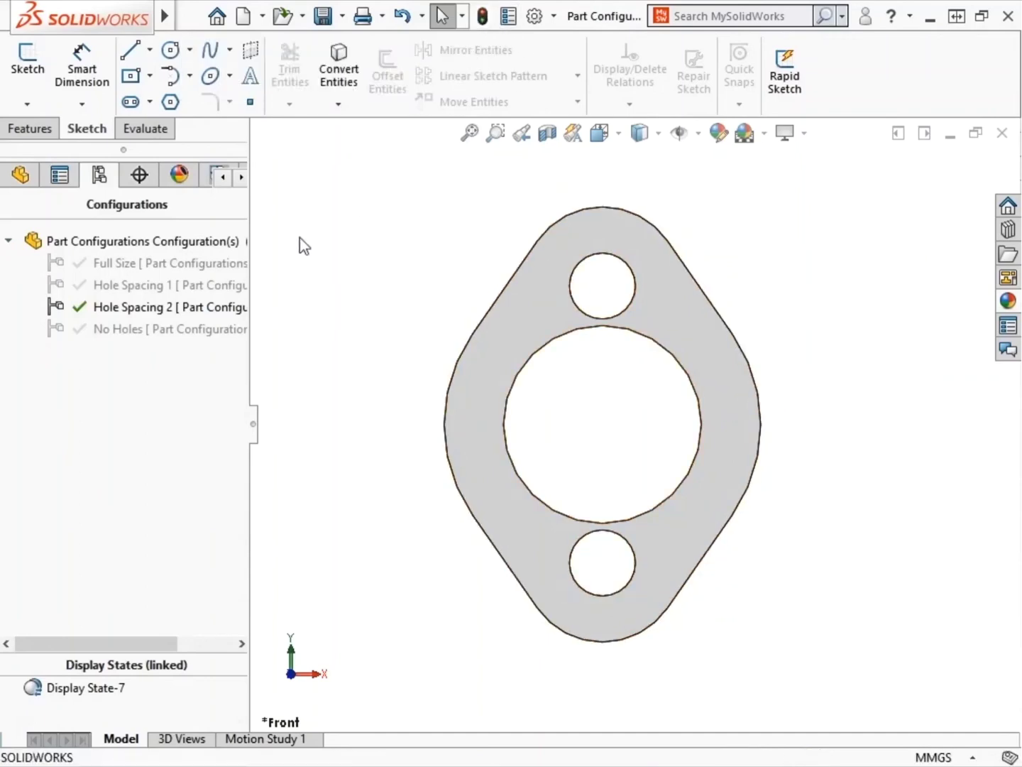
Step: Compare the two hole spacings by activating Hole Spacing 1 and returning to Hole Spacing 2
double_click(114, 291)
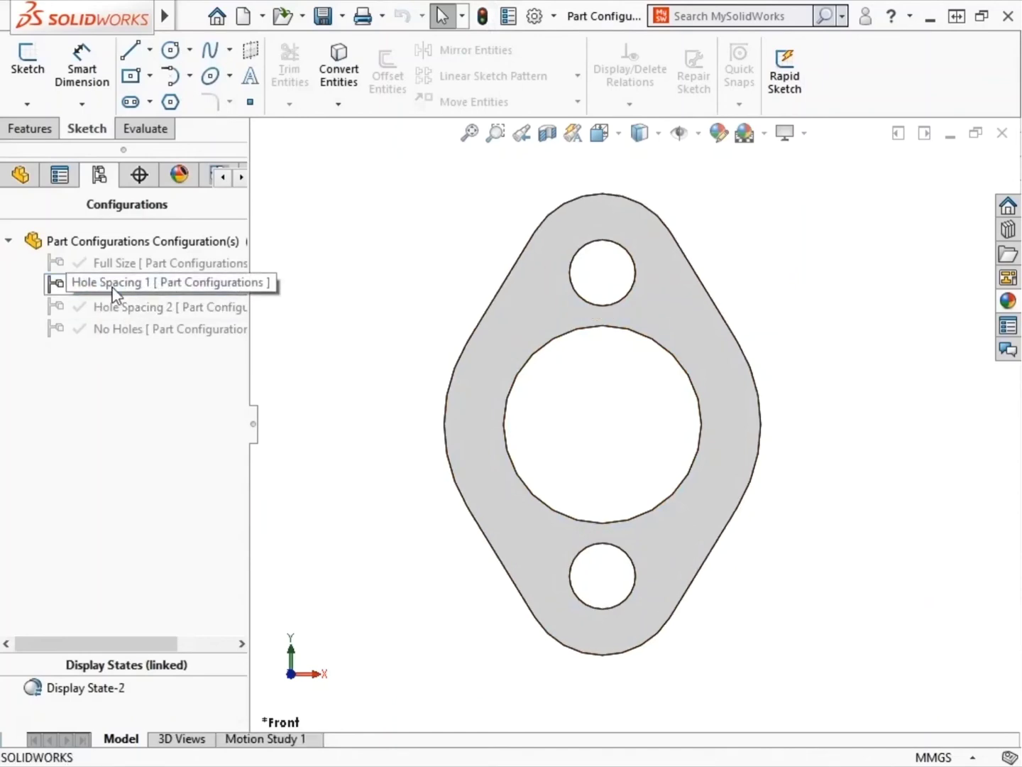
double_click(113, 305)
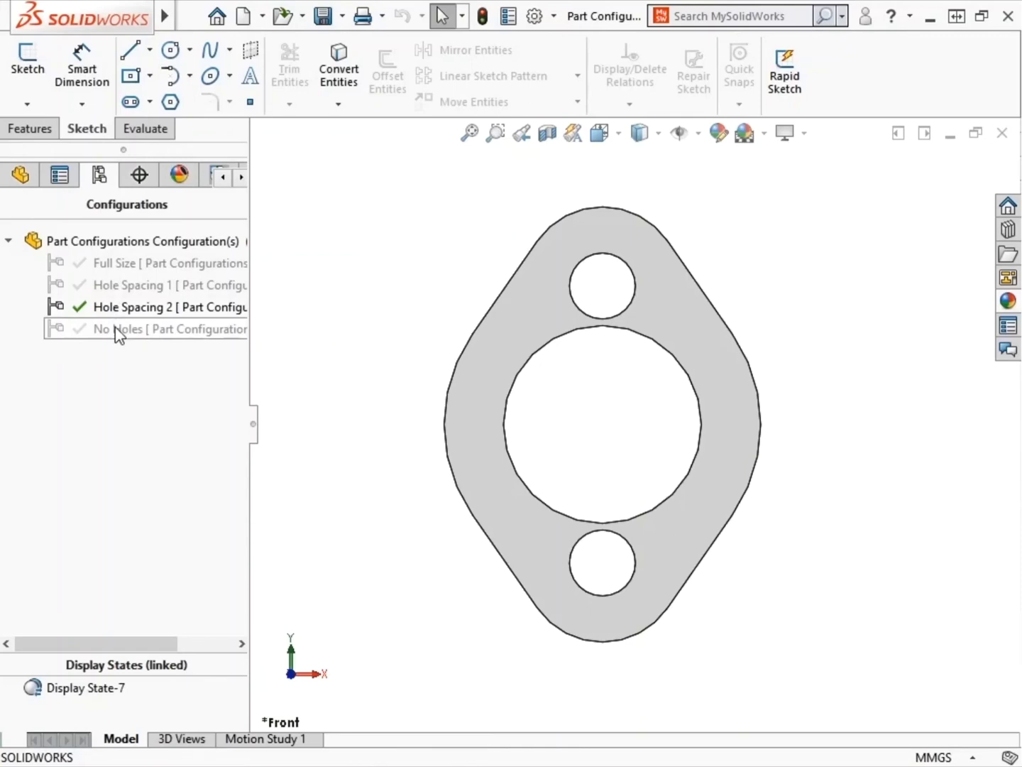
Step: Activate the No Holes configuration and suppress the Holes feature in it
double_click(119, 329)
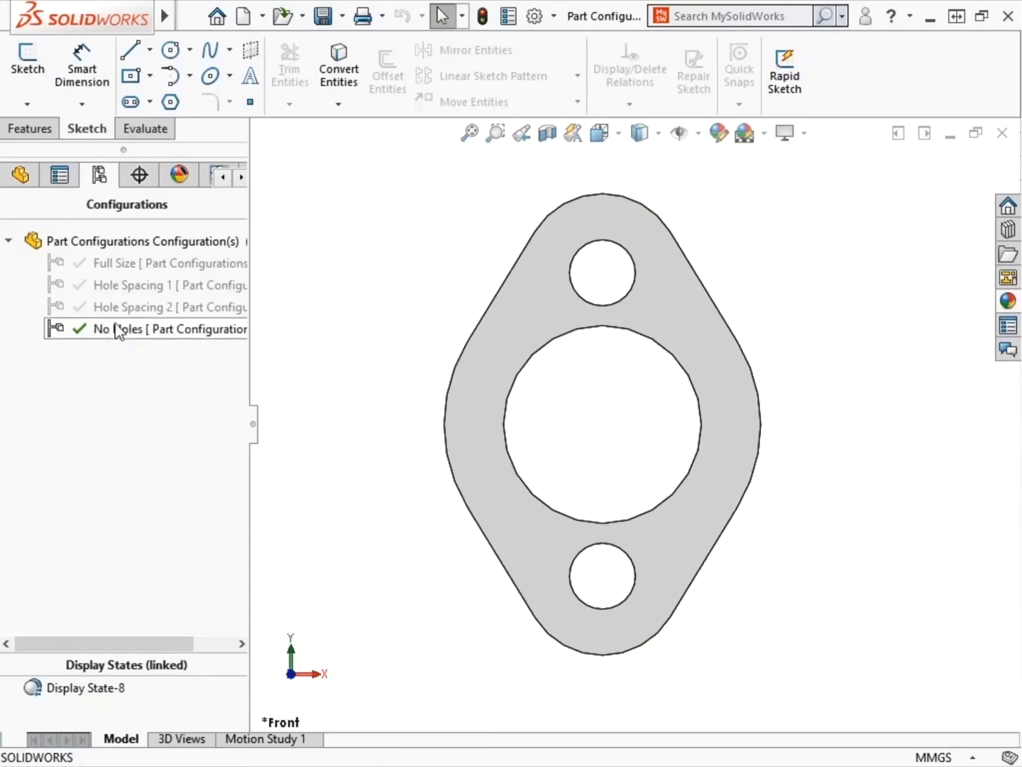
left_click(22, 178)
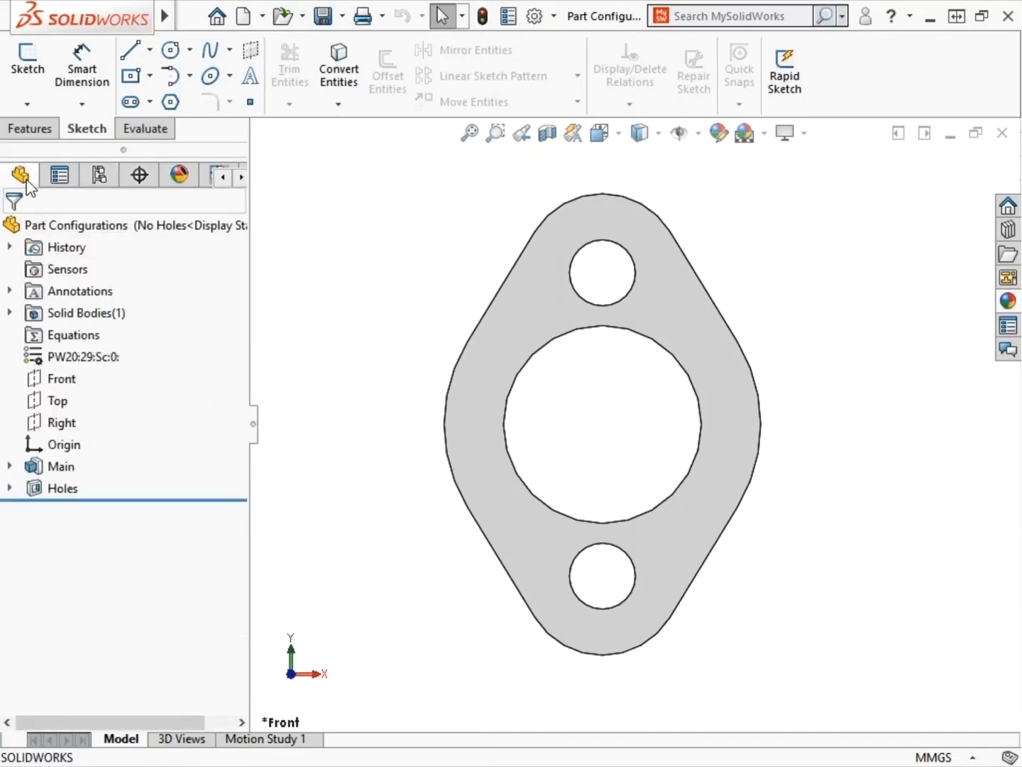
left_click(62, 489)
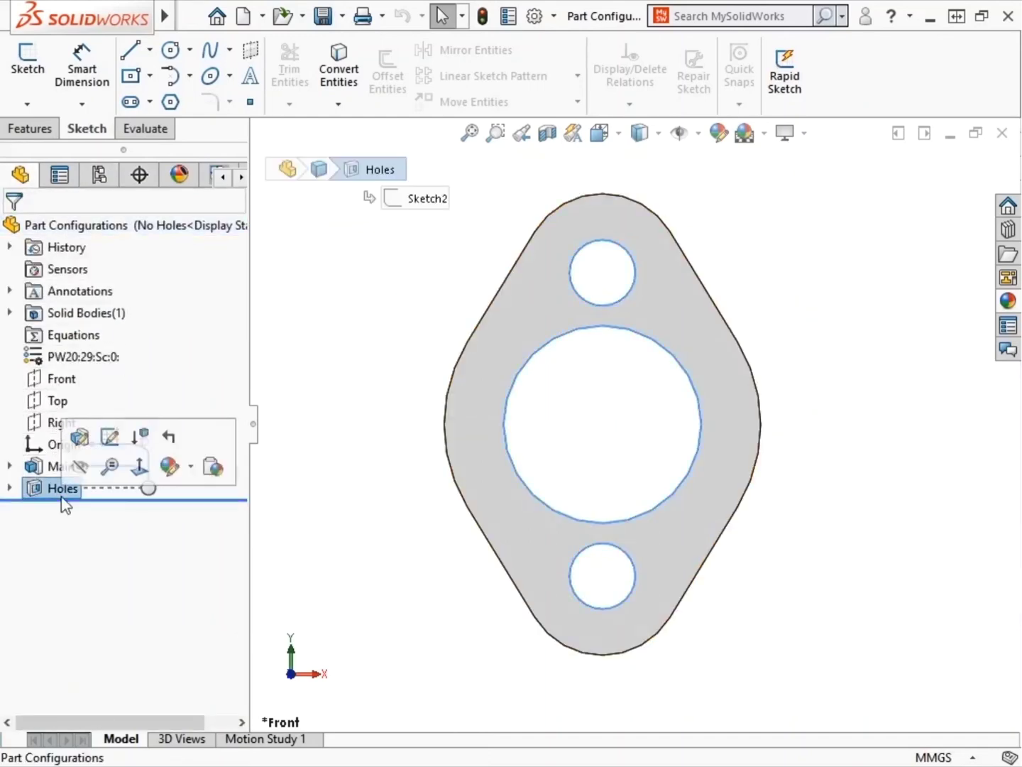
left_click(140, 436)
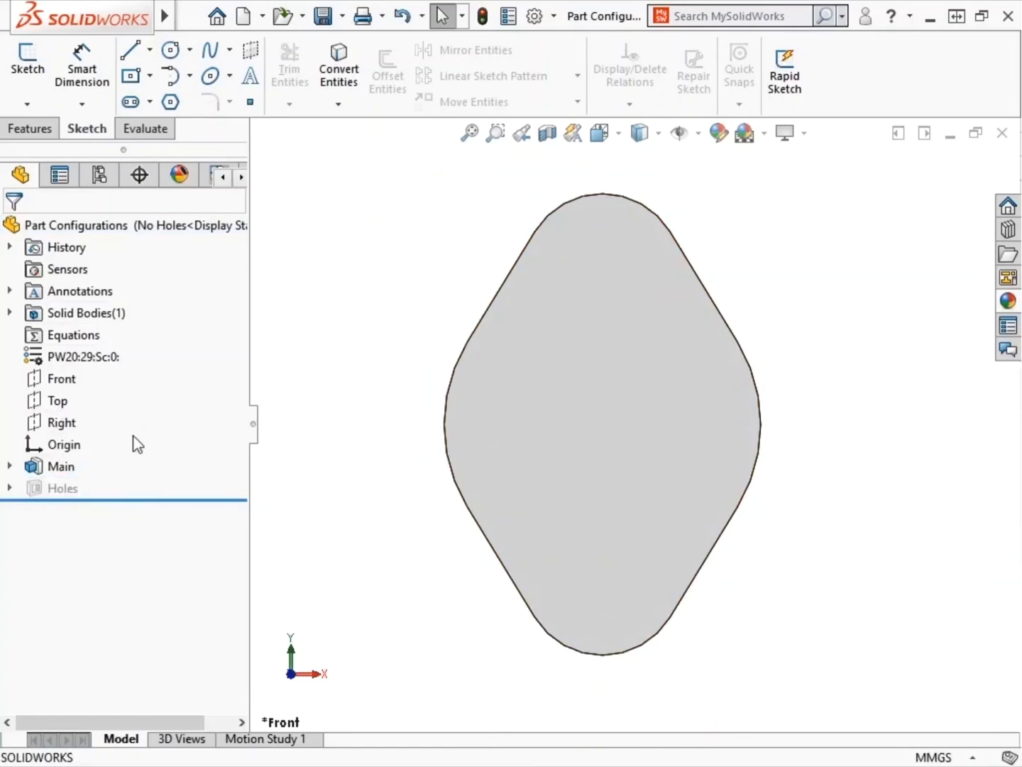
Step: Check the holes in every configuration by activating Hole Spacing 2, Hole Spacing 1, Full Size and No Holes in turn
left_click(106, 177)
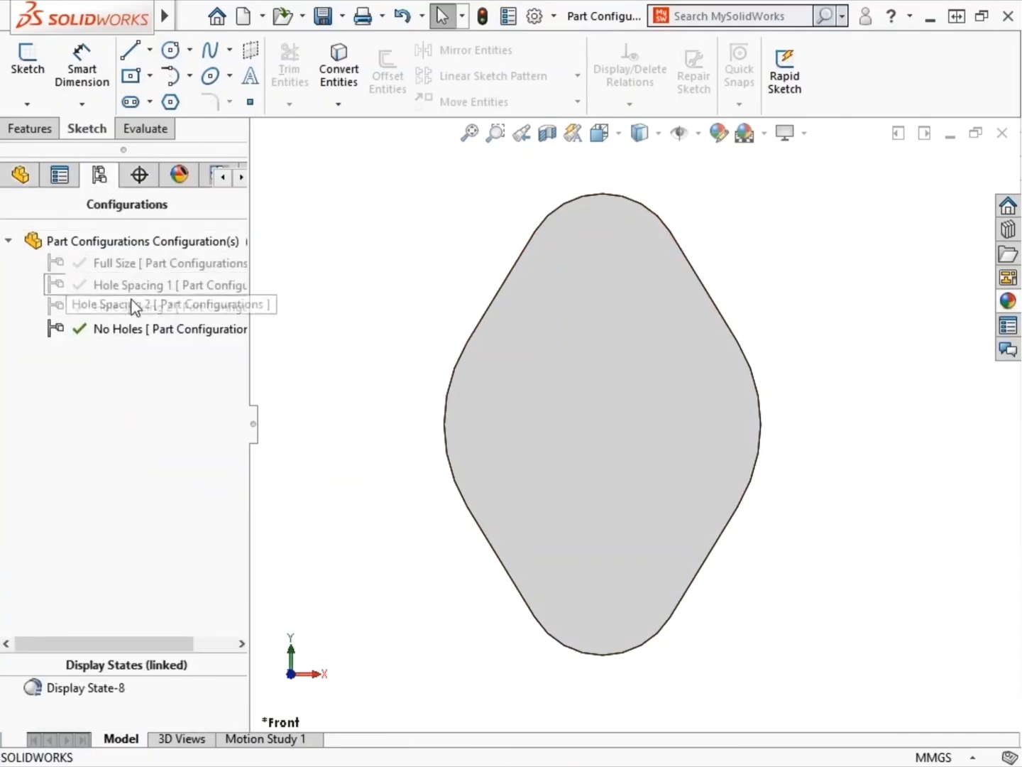
double_click(135, 310)
double_click(143, 284)
double_click(144, 264)
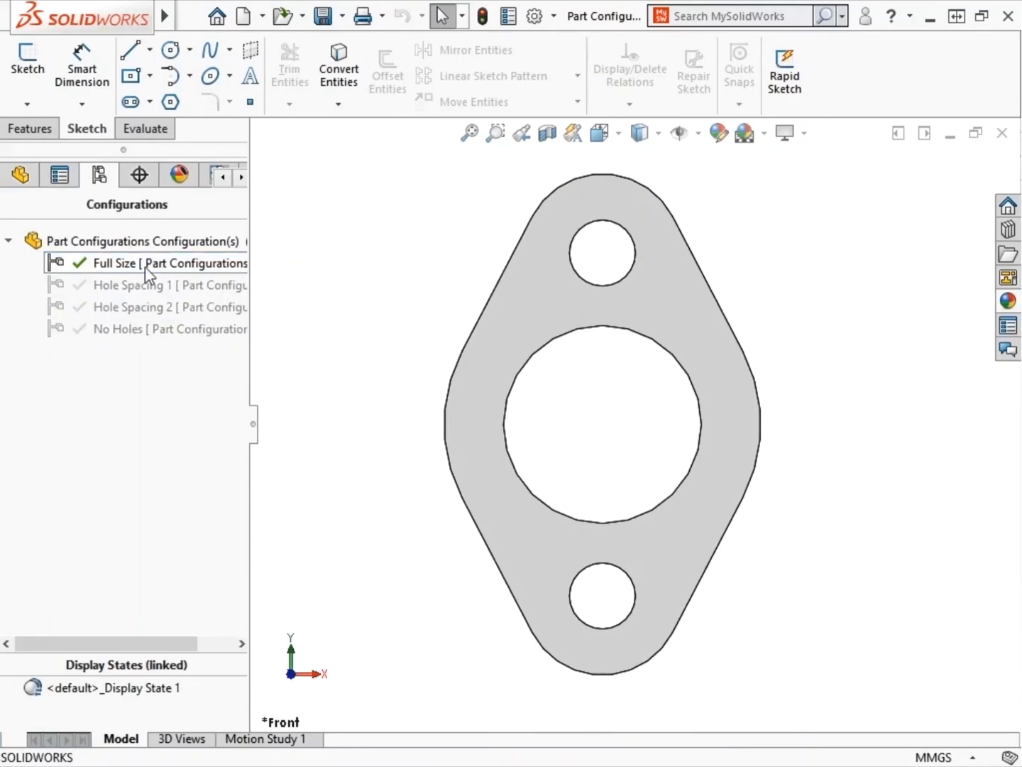
double_click(134, 334)
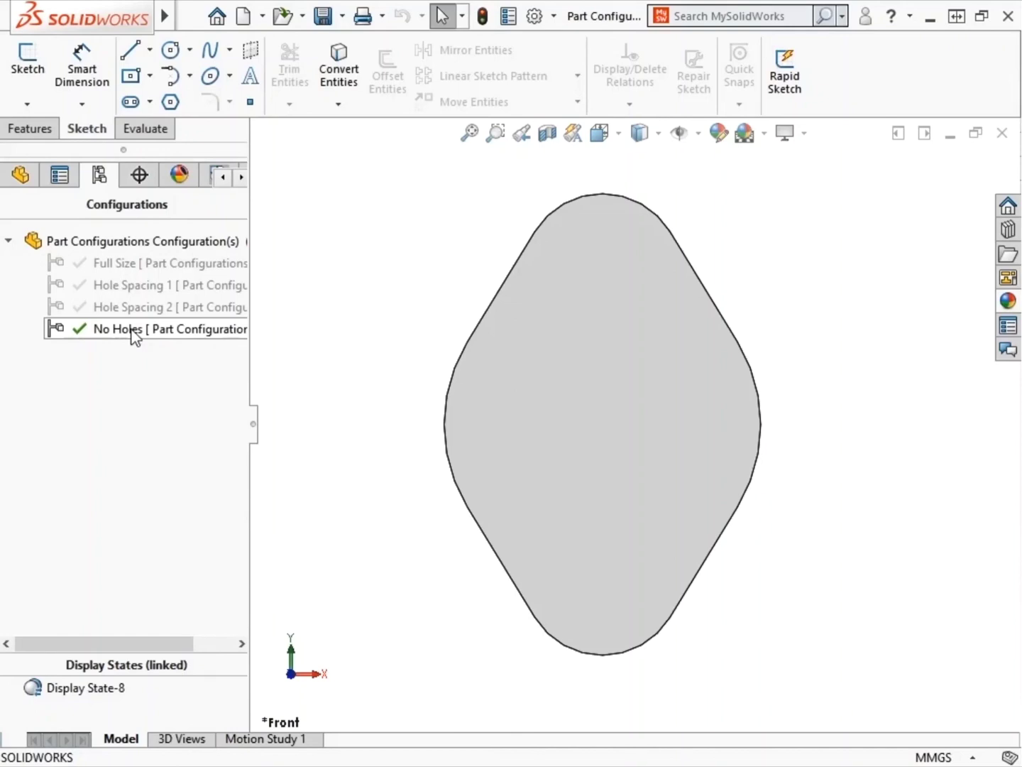
Step: Use Configure Feature on the Holes feature to suppress it in the Hole Spacing 2 configuration as well
left_click(23, 179)
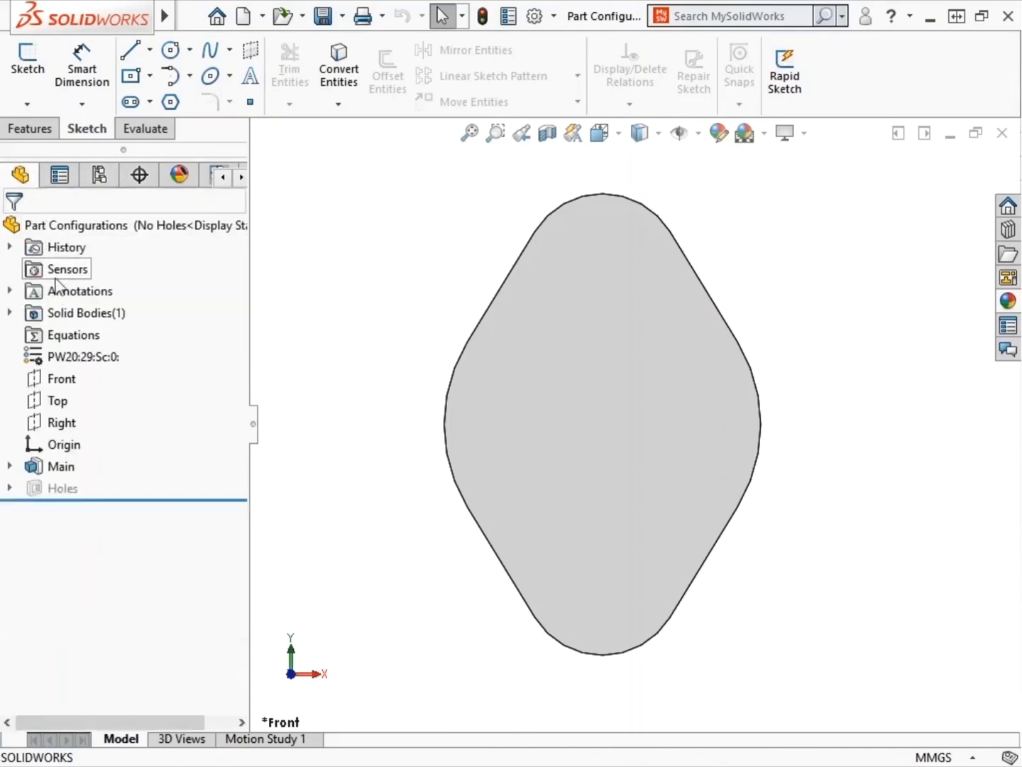
right_click(59, 496)
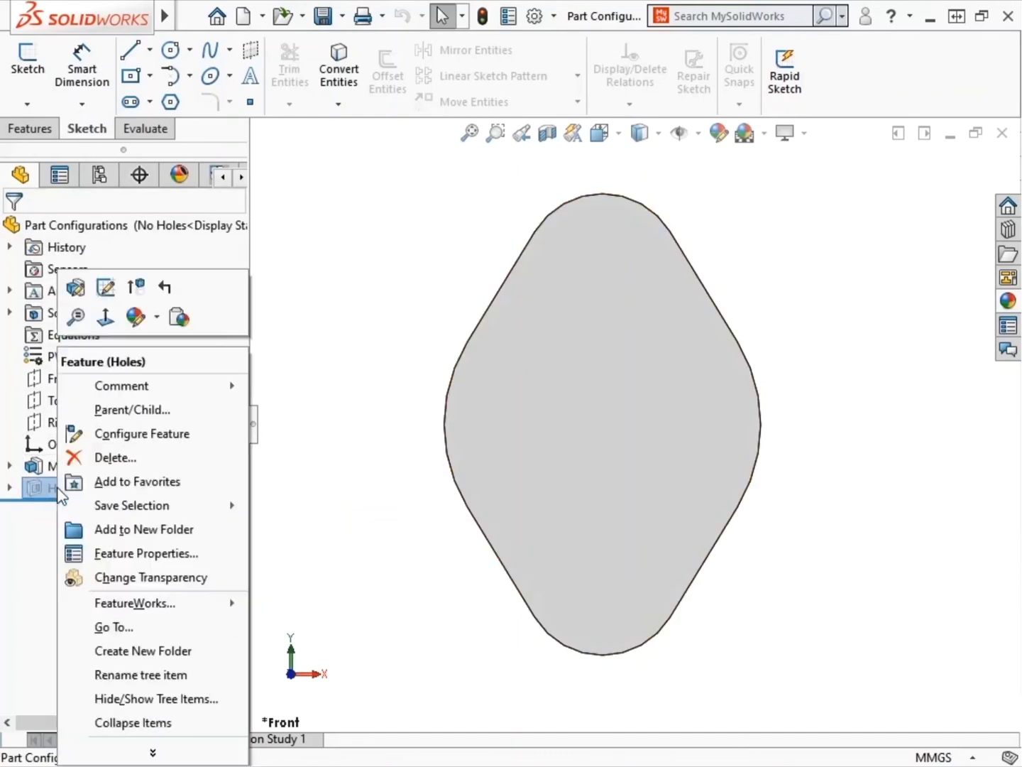
left_click(176, 441)
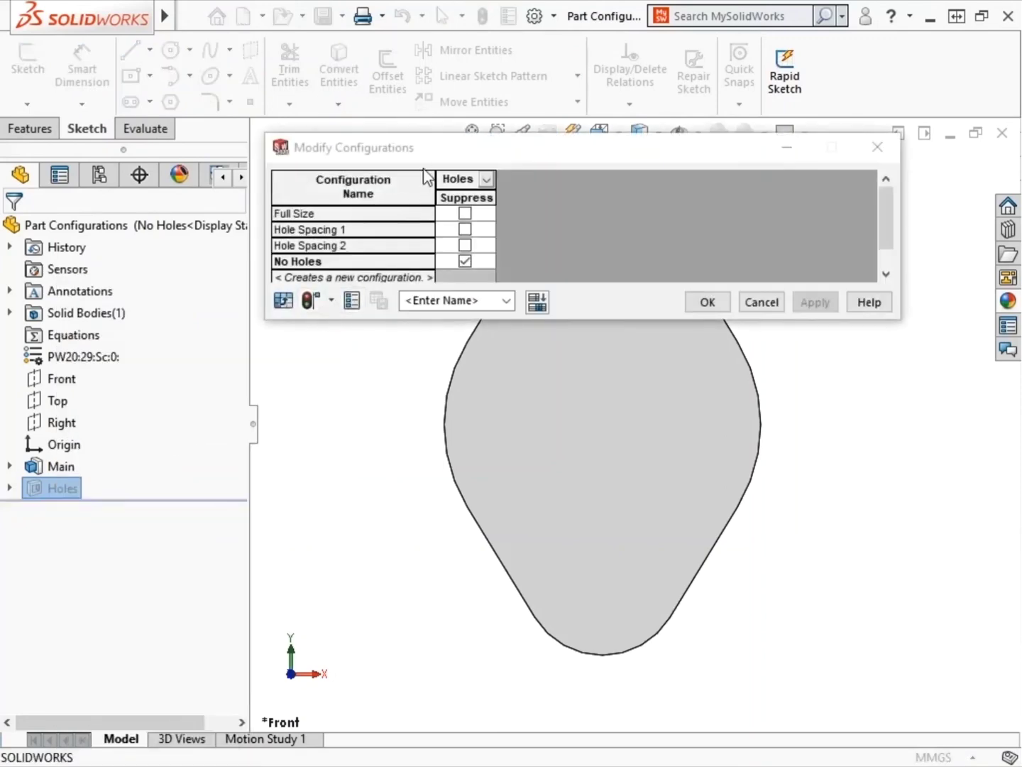
left_click(465, 246)
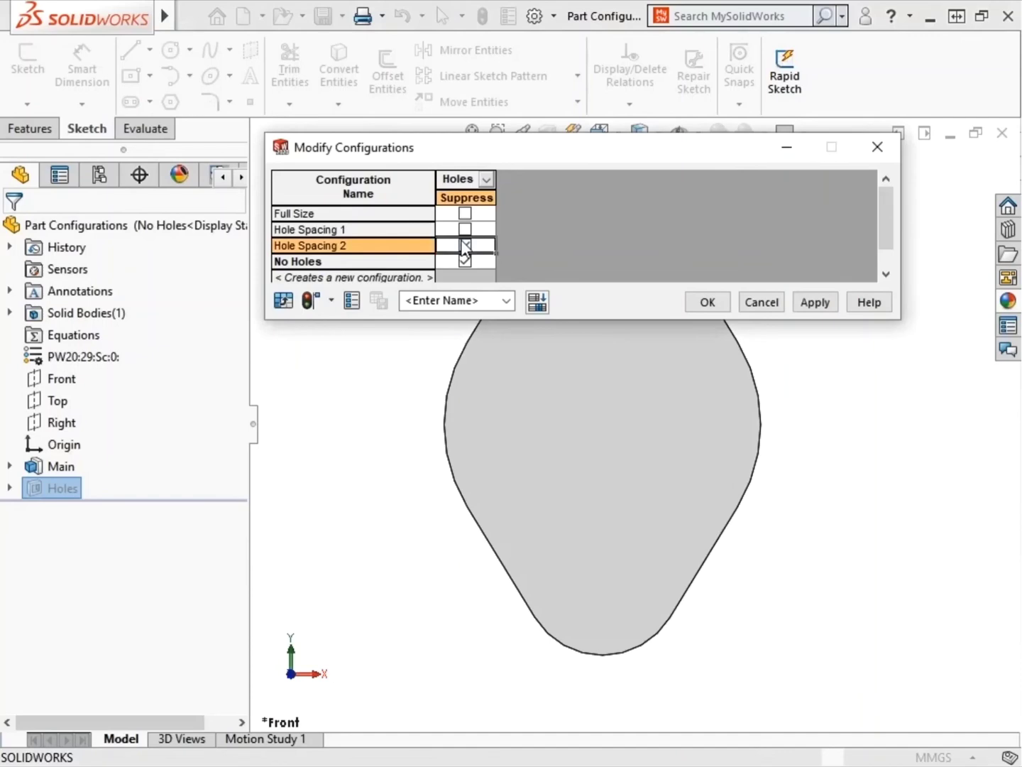
left_click(711, 302)
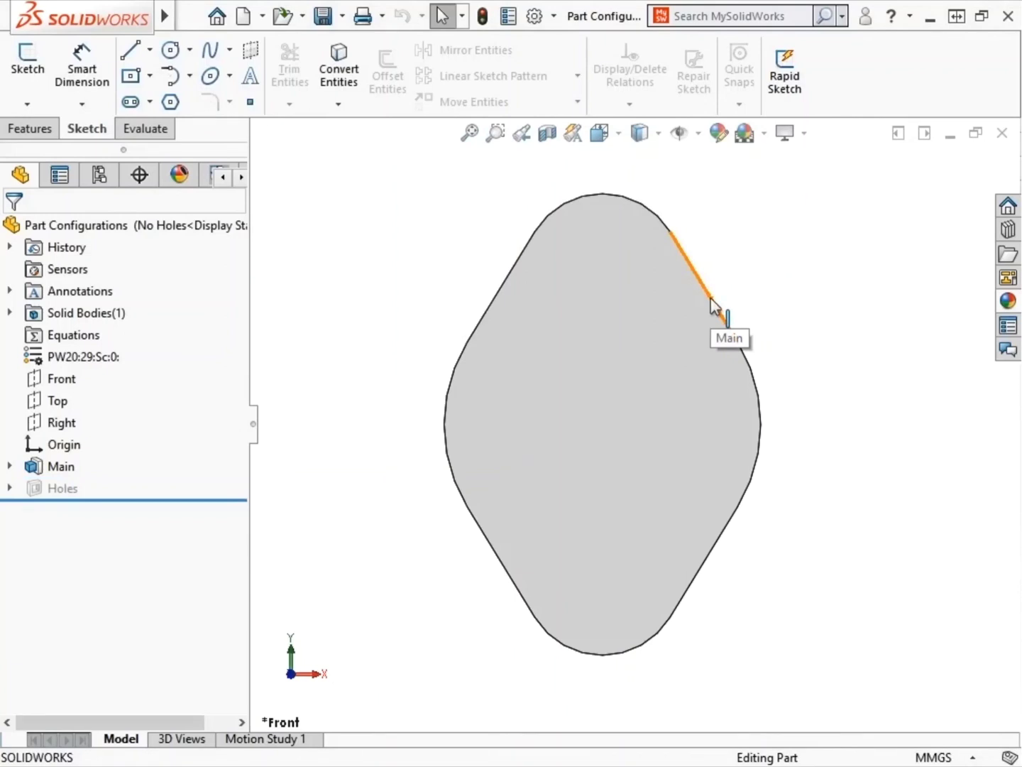
Step: Activate the Hole Spacing 2 configuration to check the effect of suppressing its holes
left_click(106, 182)
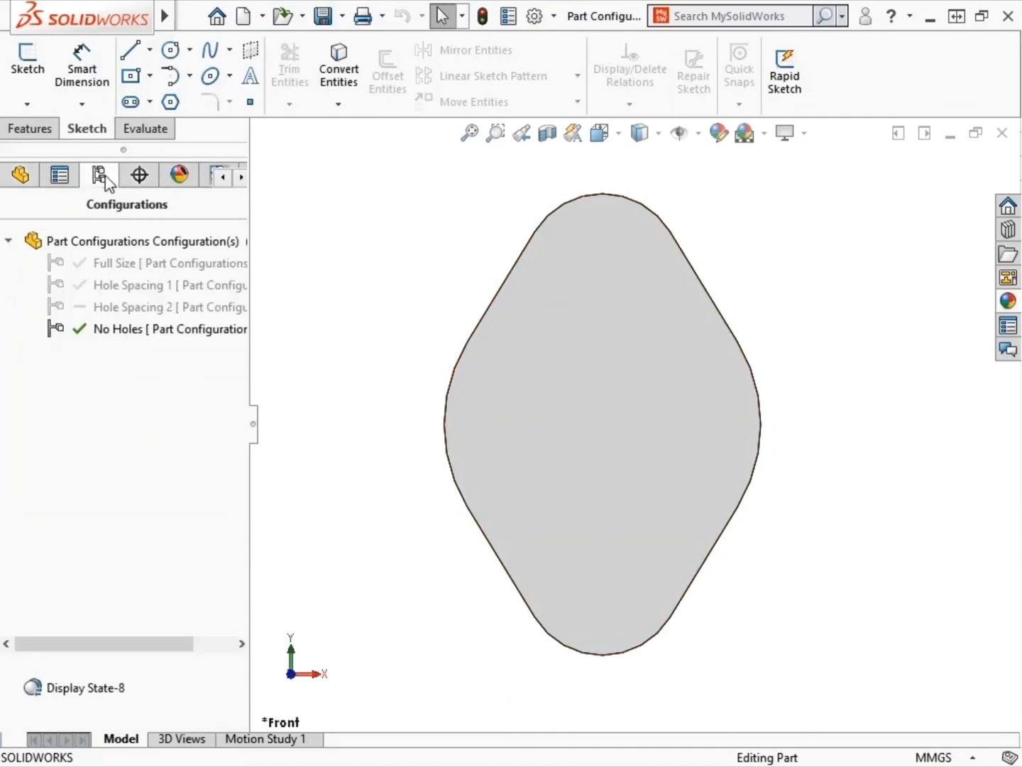
double_click(113, 303)
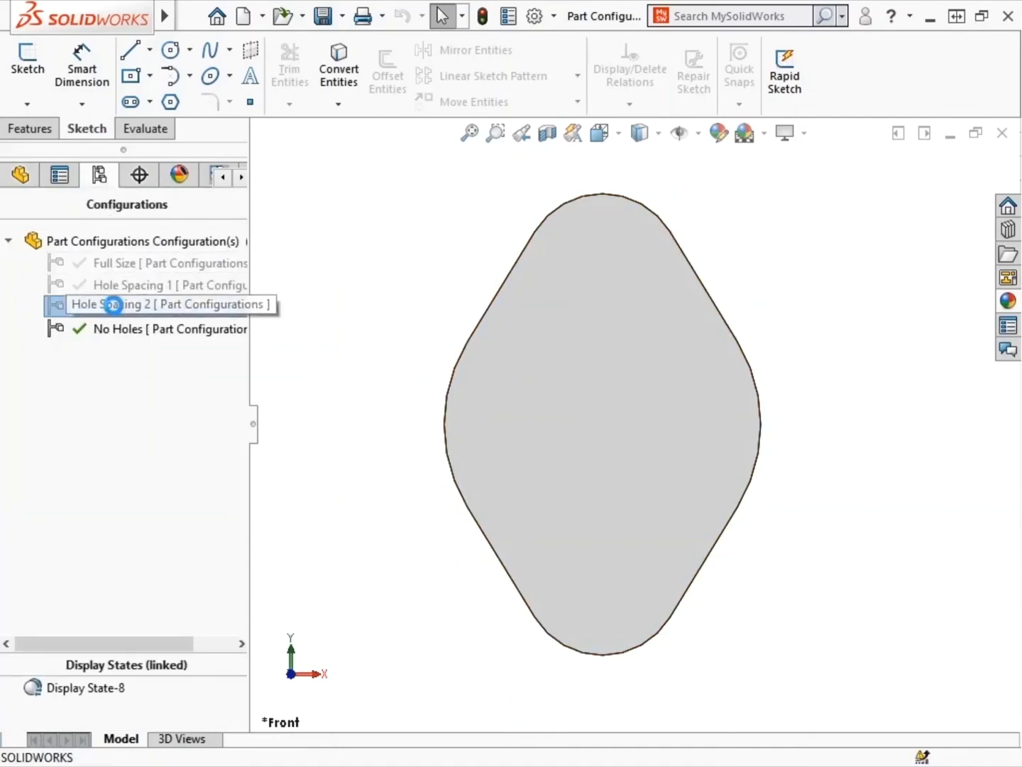
Step: Activate the Hole Spacing 1 and Full Size configurations in turn to check their holes
double_click(122, 285)
double_click(133, 263)
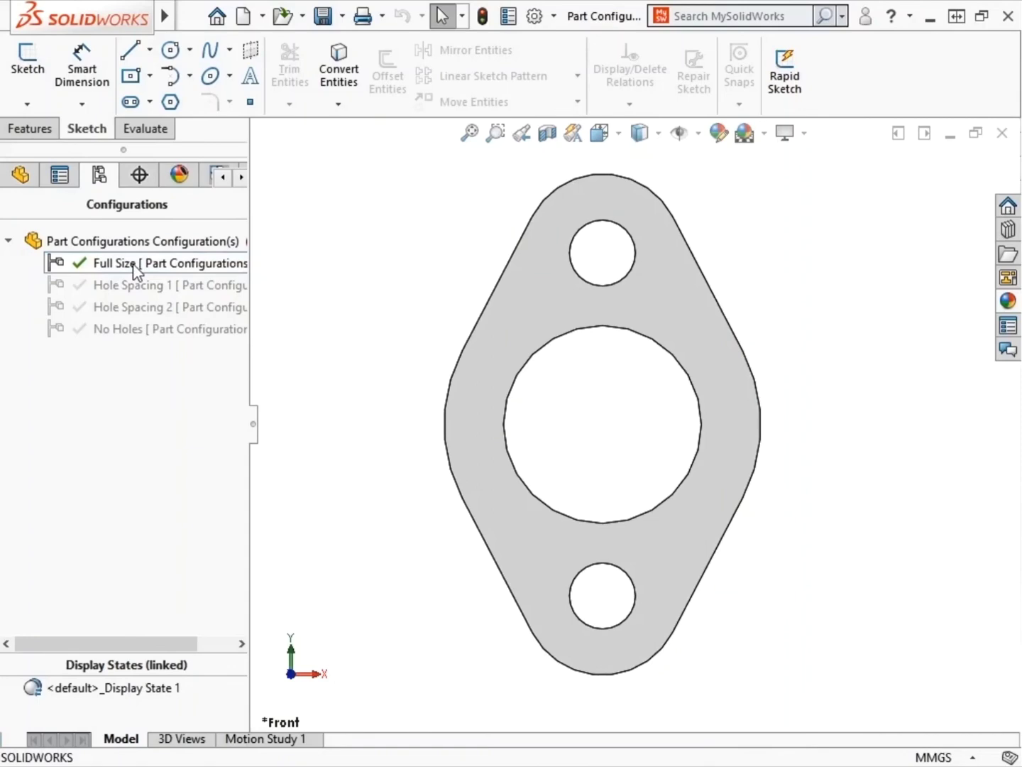
Step: Activate the Hole Spacing 2 configuration and unsuppress the Holes feature in it
double_click(136, 312)
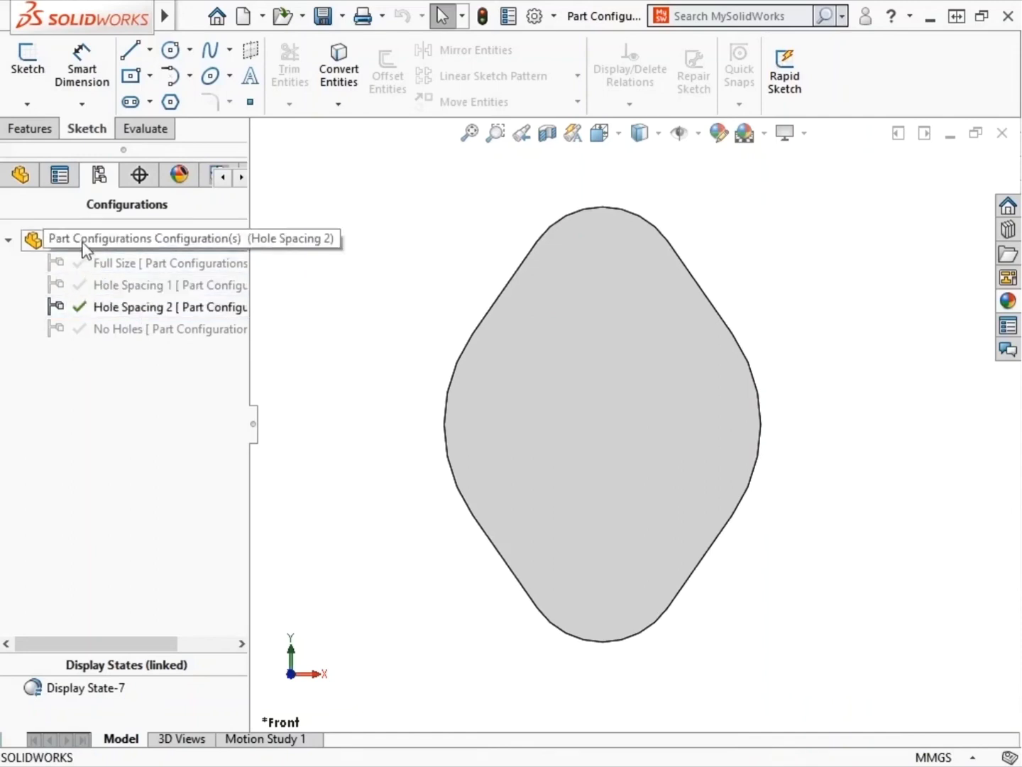
left_click(21, 179)
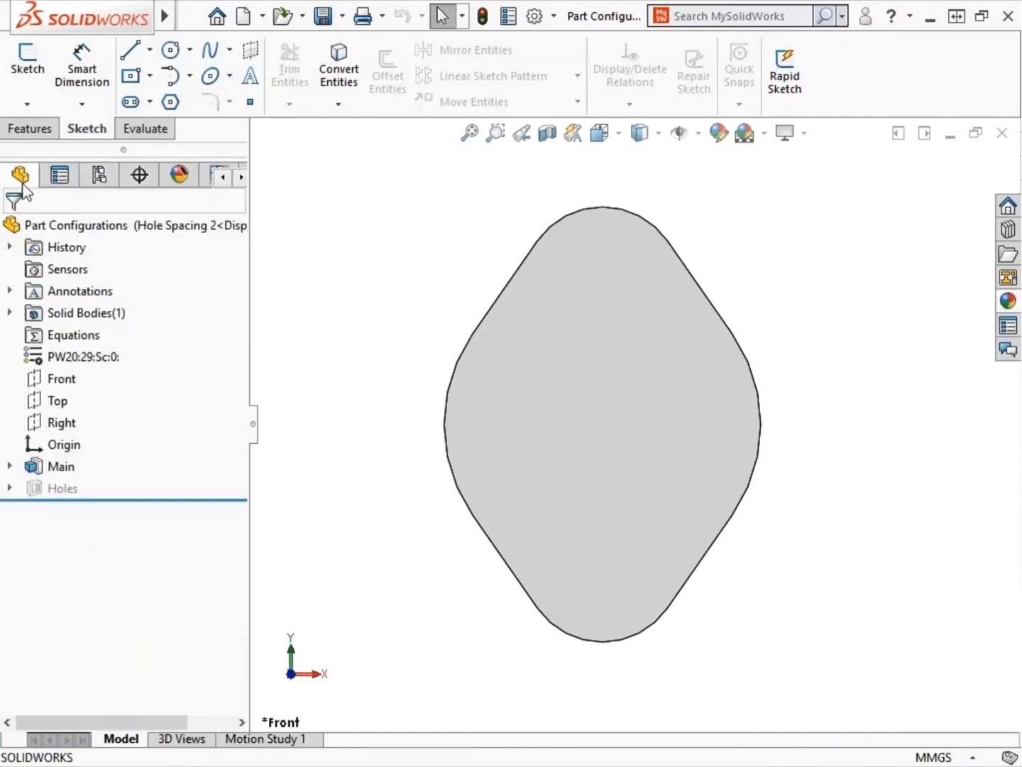
left_click(58, 489)
left_click(135, 435)
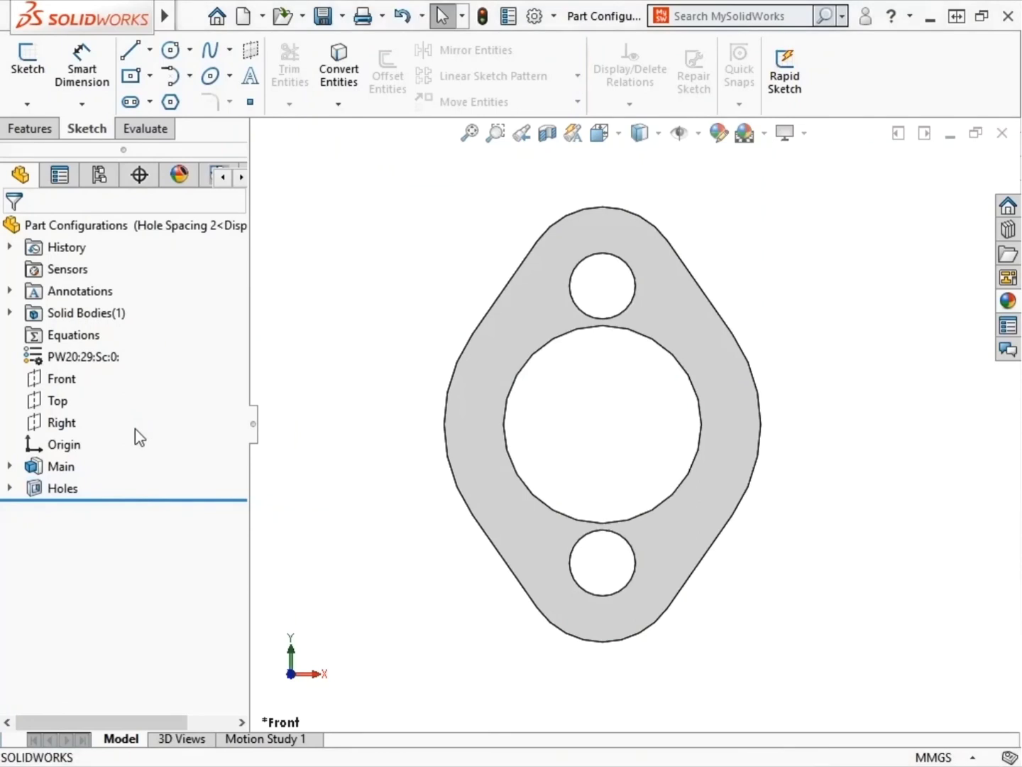
Step: Review the flange plate in every configuration by activating Full Size, Hole Spacing 1, Hole Spacing 2 and No Holes in turn
left_click(102, 181)
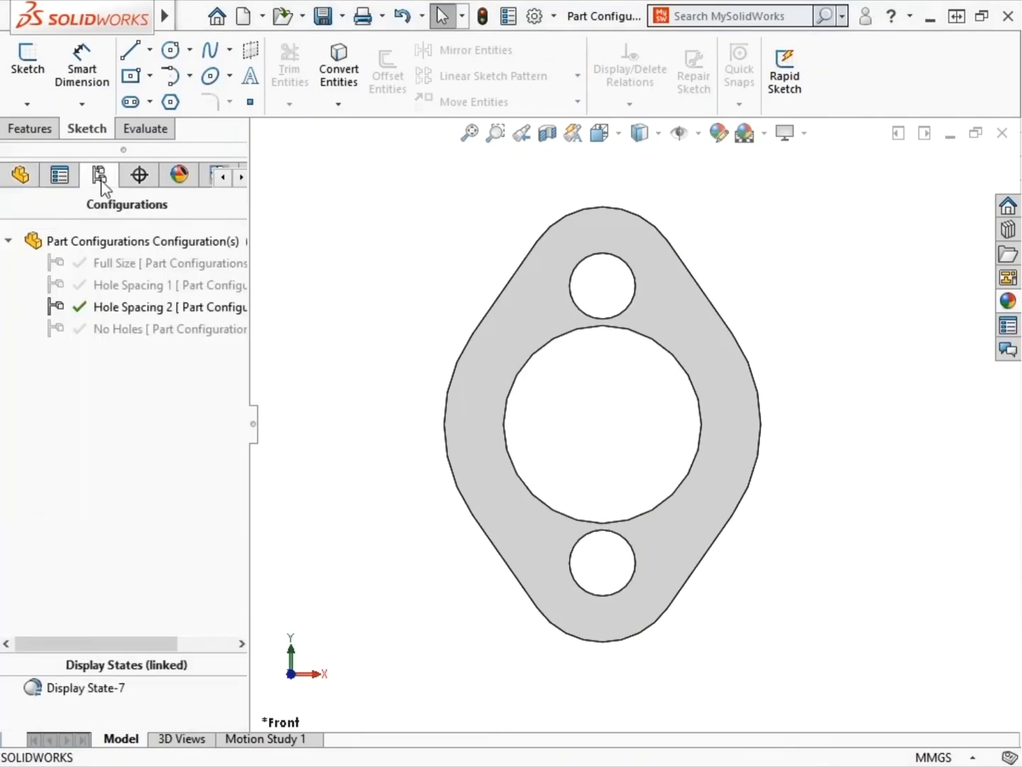
double_click(103, 264)
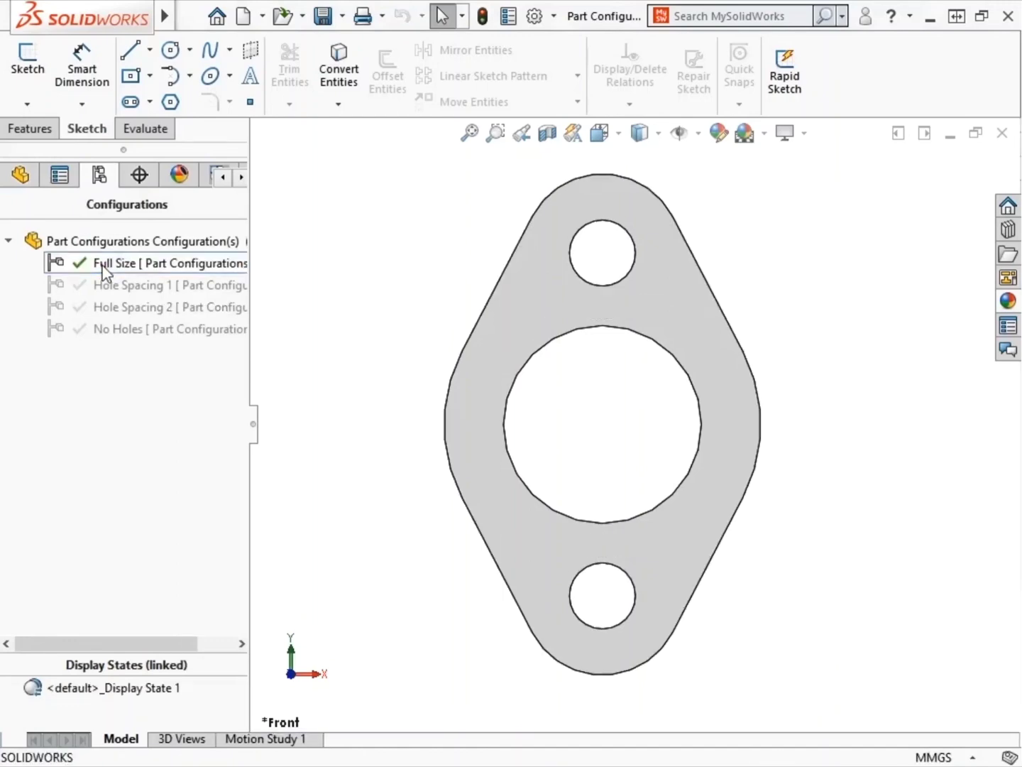
double_click(105, 286)
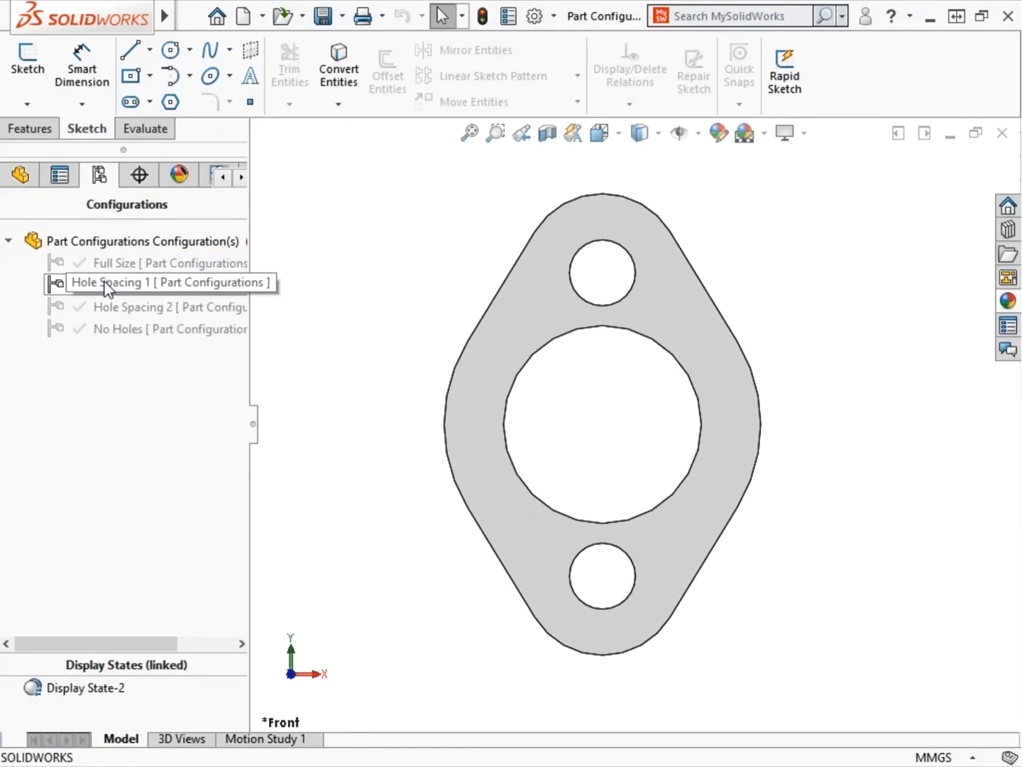
double_click(107, 305)
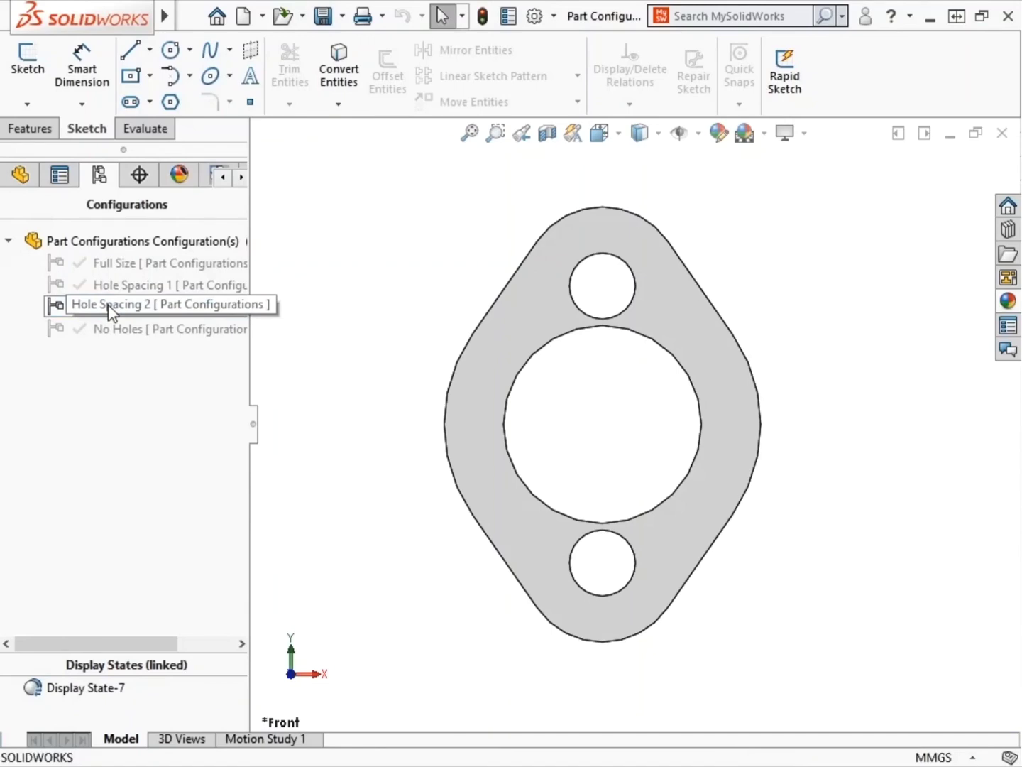
double_click(110, 330)
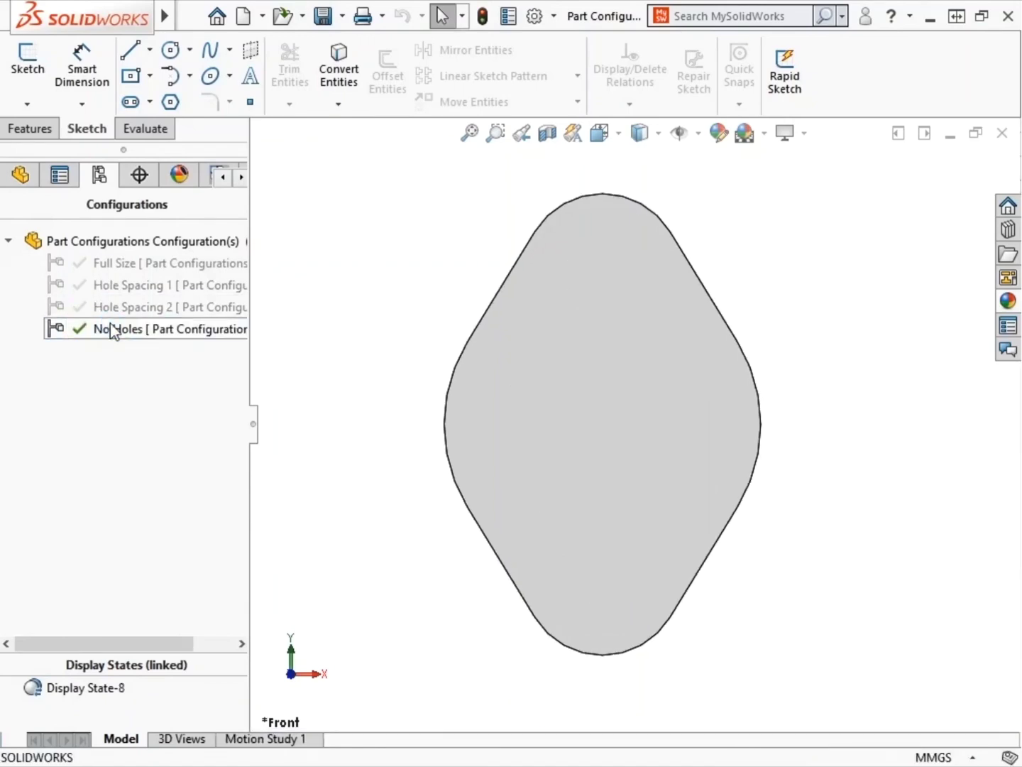